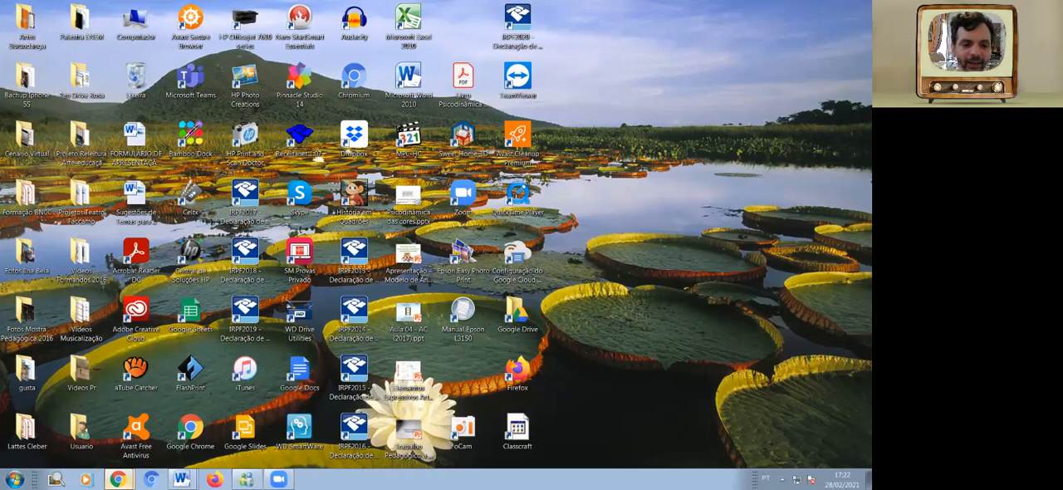
Switch to Chrome and start a new question for the Língua Portuguesa - 6º ano A class with Resposta curta as answer type.
{"action": "left_click", "coordinate": [119, 480]}
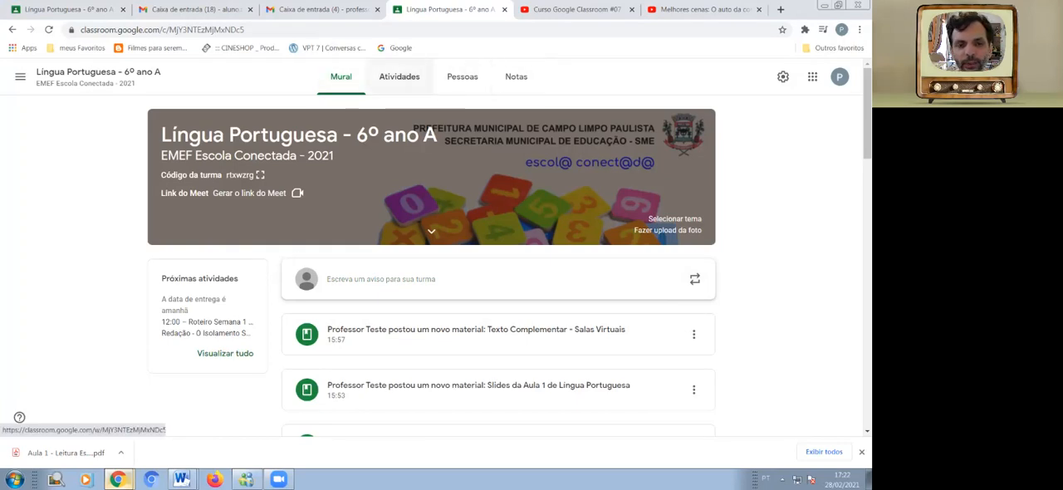
{"action": "left_click", "coordinate": [400, 76]}
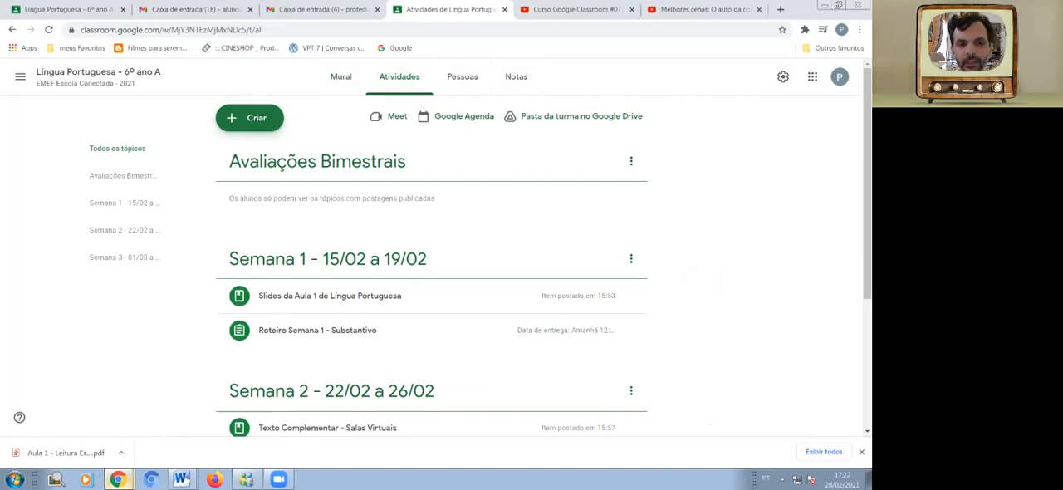
{"action": "left_click", "coordinate": [250, 118]}
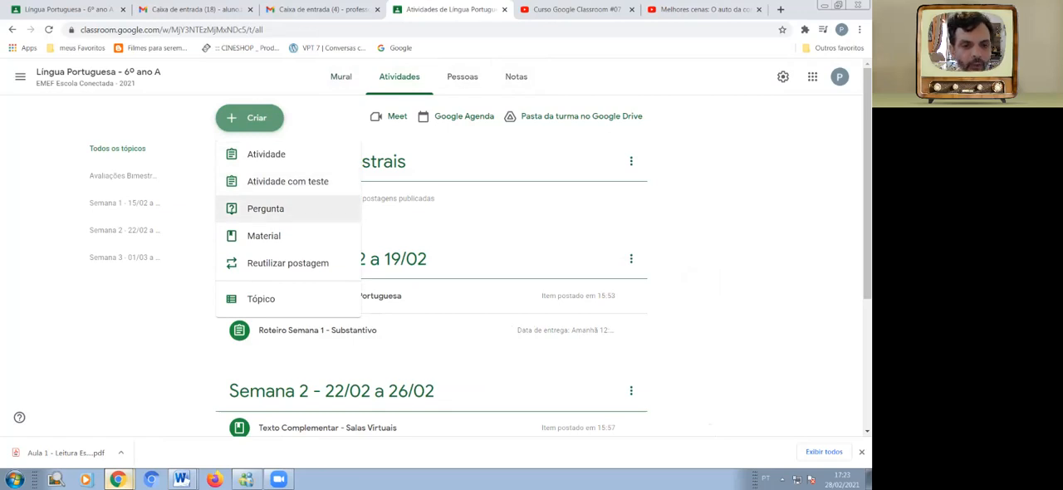
{"action": "left_click", "coordinate": [266, 208]}
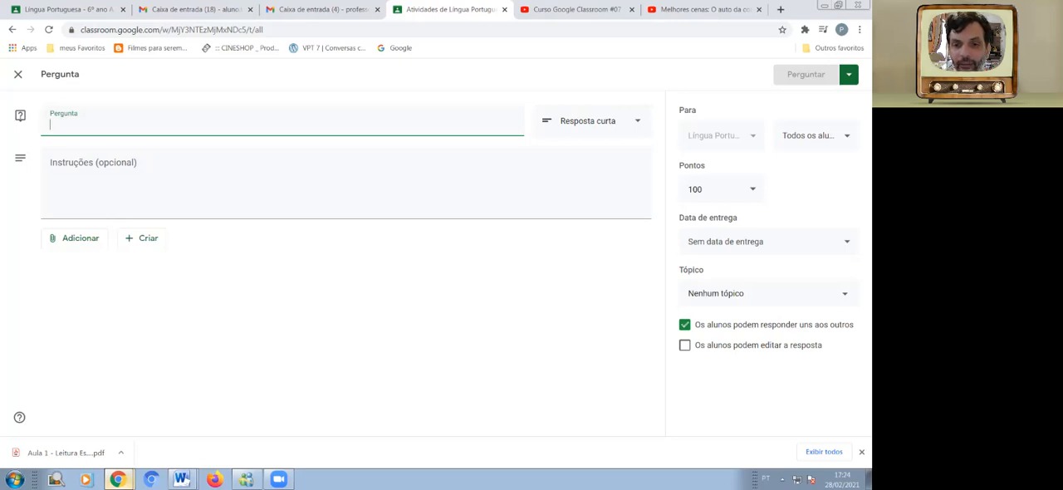
{"action": "left_click", "coordinate": [637, 122]}
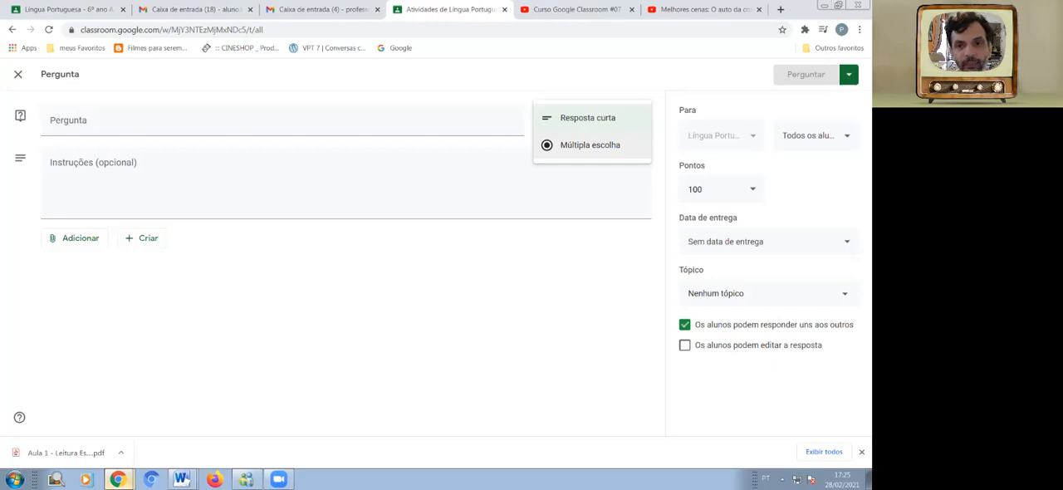
{"action": "left_click", "coordinate": [588, 118]}
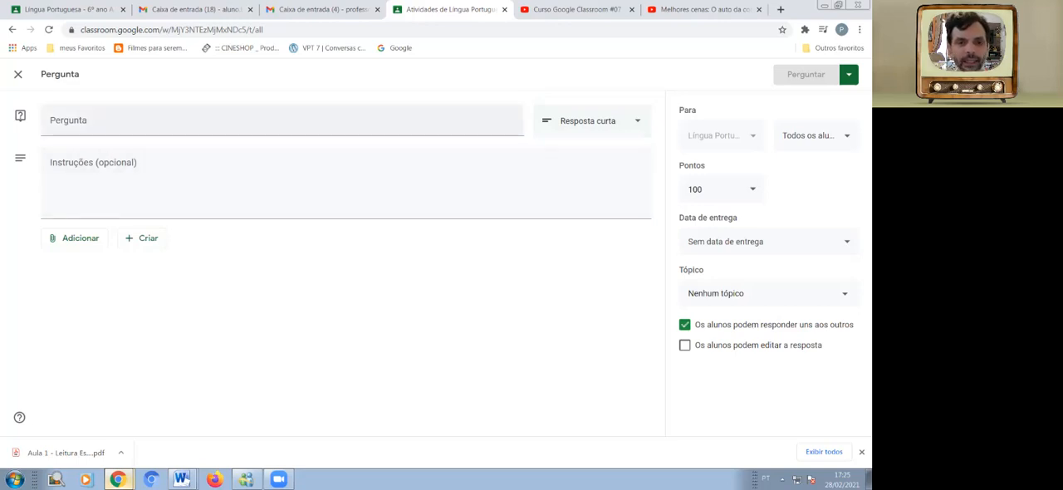
Begin the question text with "Após assistir ao vídeo abaixo".
{"action": "left_click", "coordinate": [282, 121]}
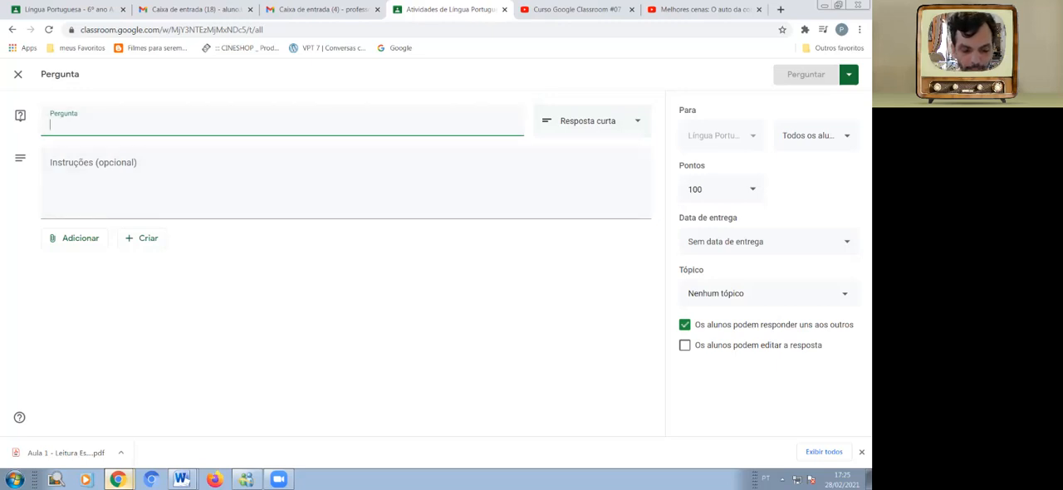
{"action": "type", "text": "após"}
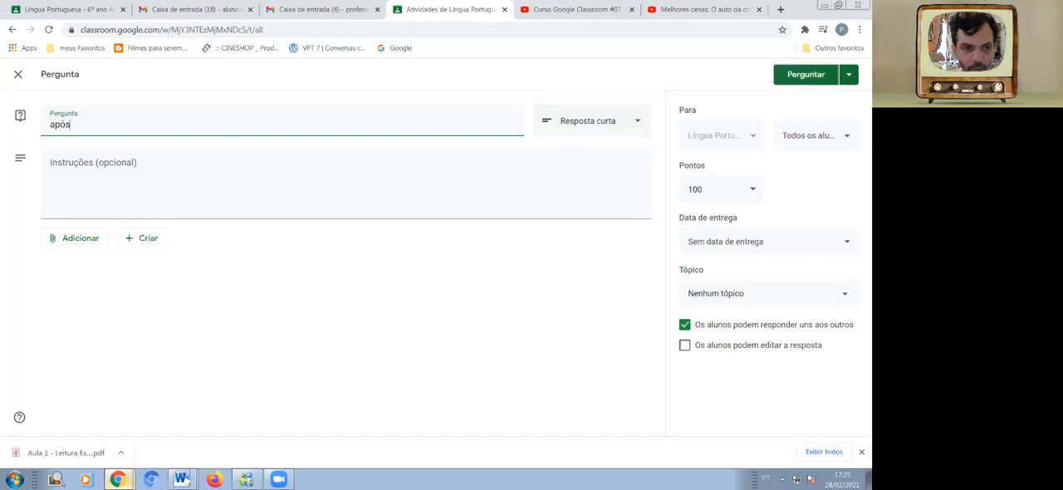
{"action": "key", "text": "BackSpace"}
{"action": "key", "text": "BackSpace"}
{"action": "key", "text": "BackSpace"}
{"action": "key", "text": "BackSpace"}
{"action": "type", "text": "Após ass"}
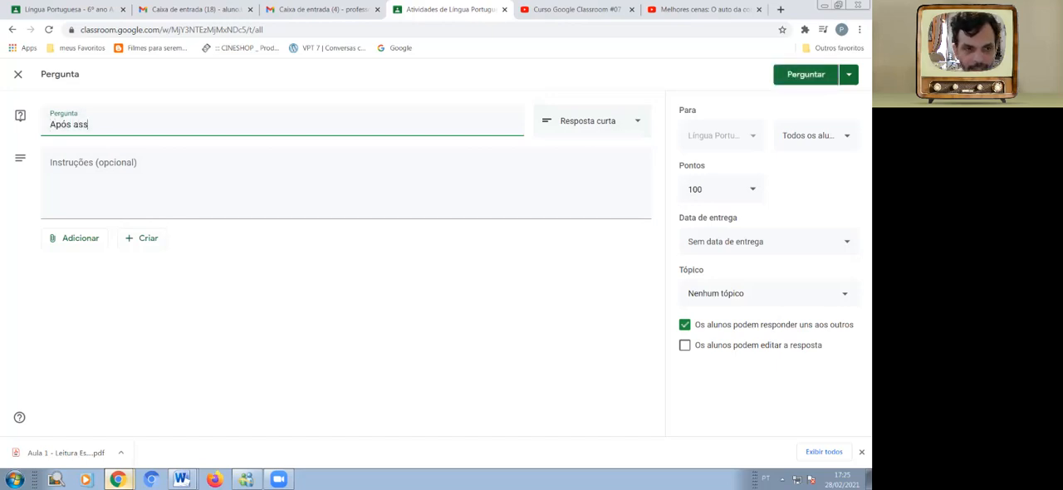
{"action": "type", "text": "istir a"}
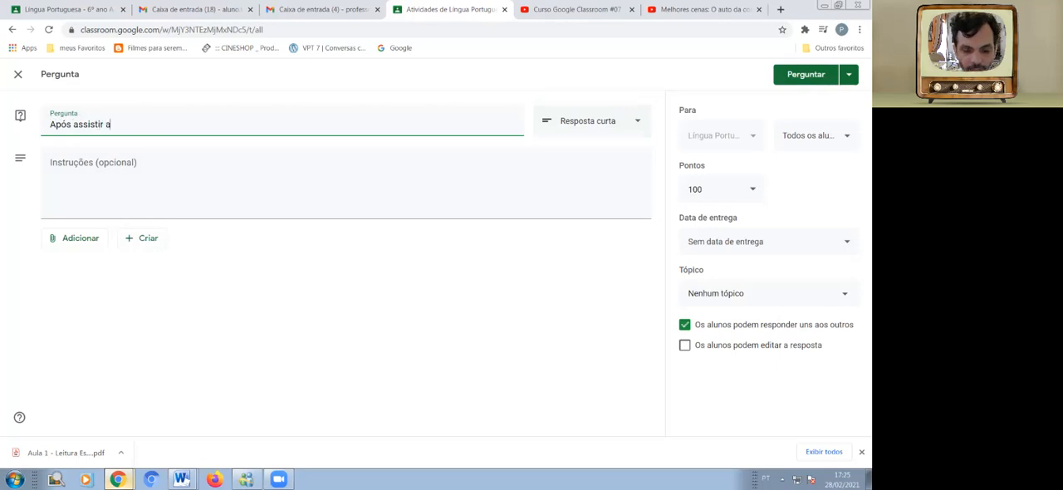
{"action": "type", "text": "o vídeo"}
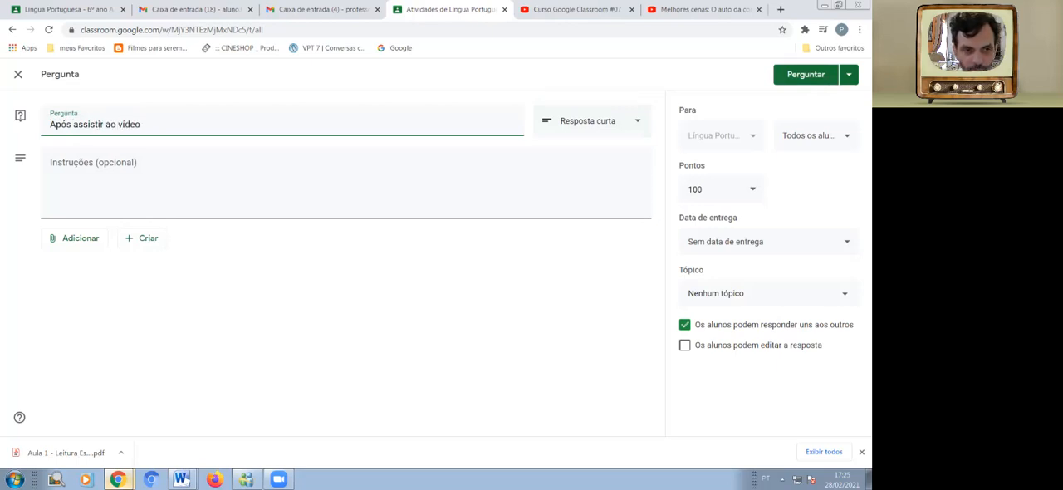
{"action": "type", "text": "abaixo"}
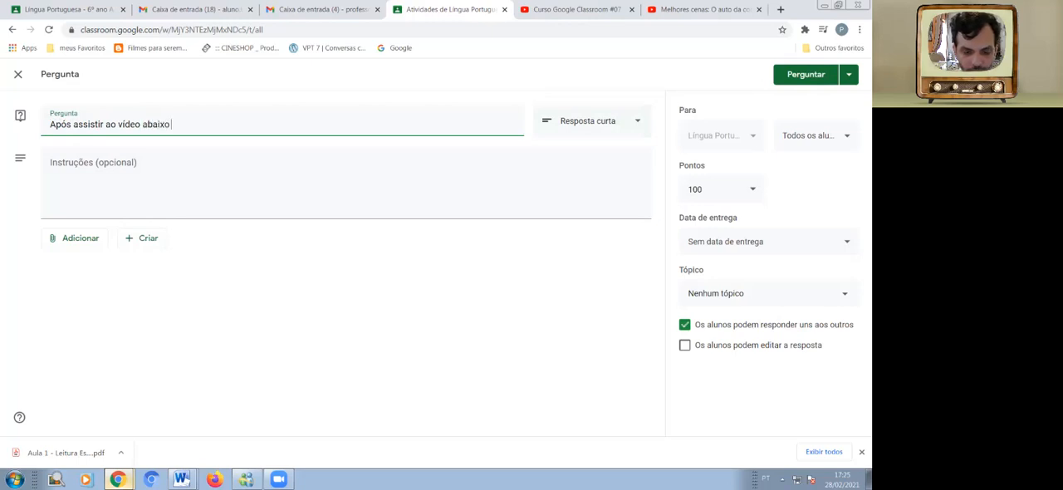
{"action": "type", "text": " ("}
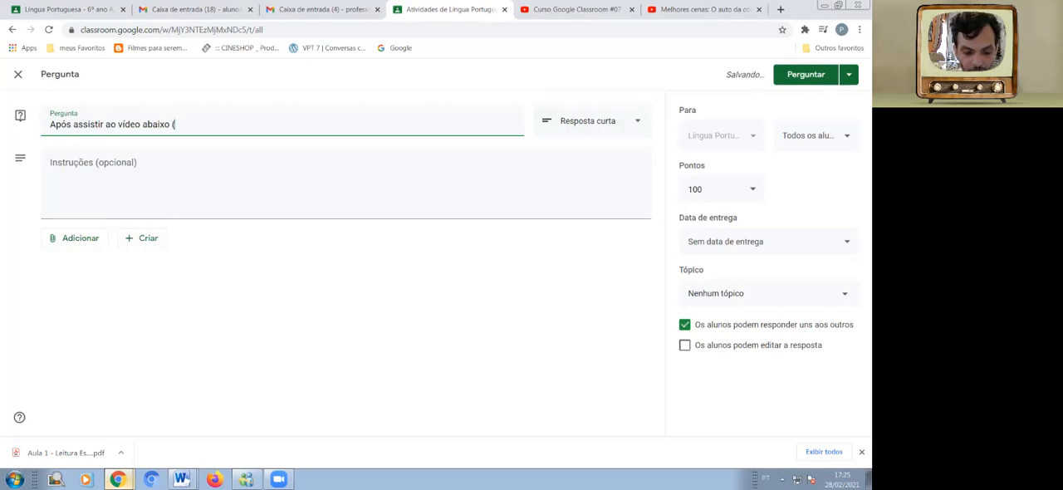
{"action": "type", "text": "Filme"}
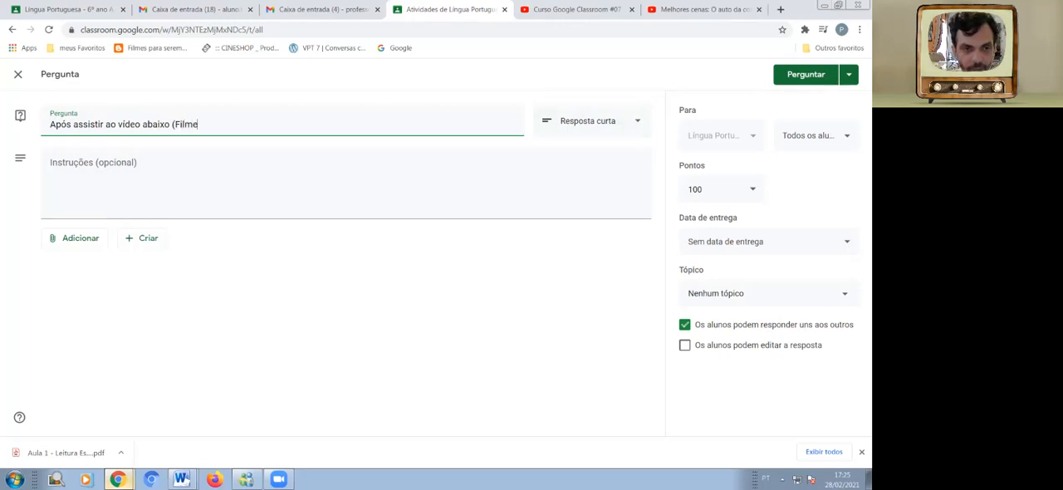
{"action": "type", "text": " \""}
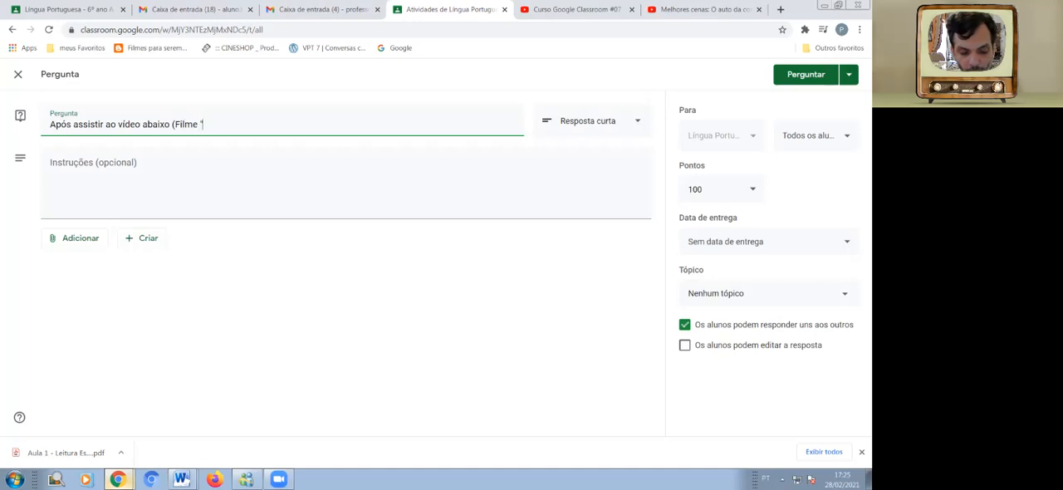
{"action": "type", "text": "Auto da Comp"}
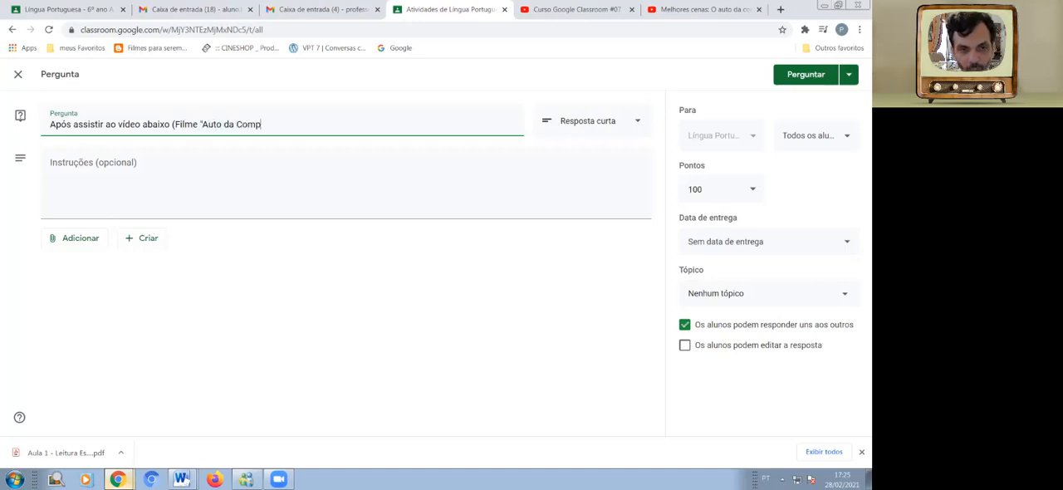
{"action": "type", "text": "adecida"}
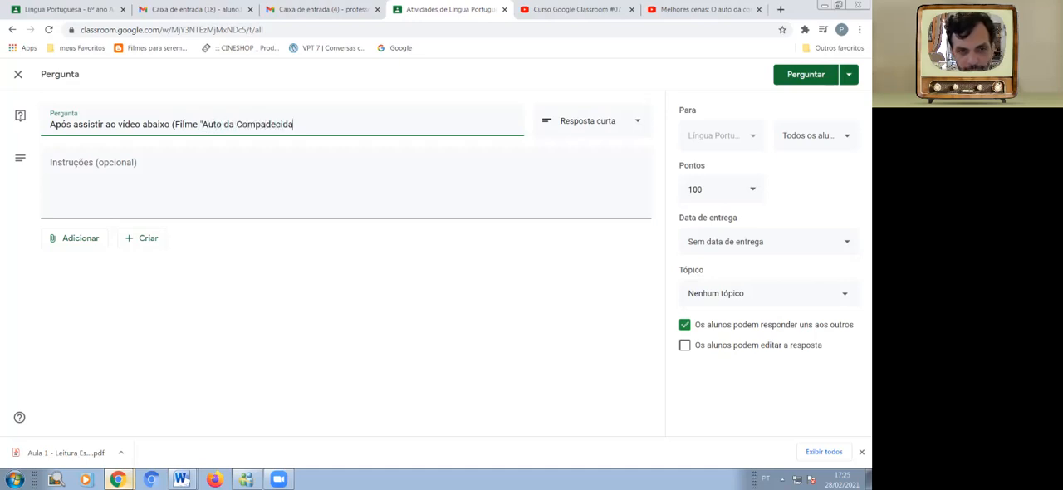
{"action": "type", "text": "\")"}
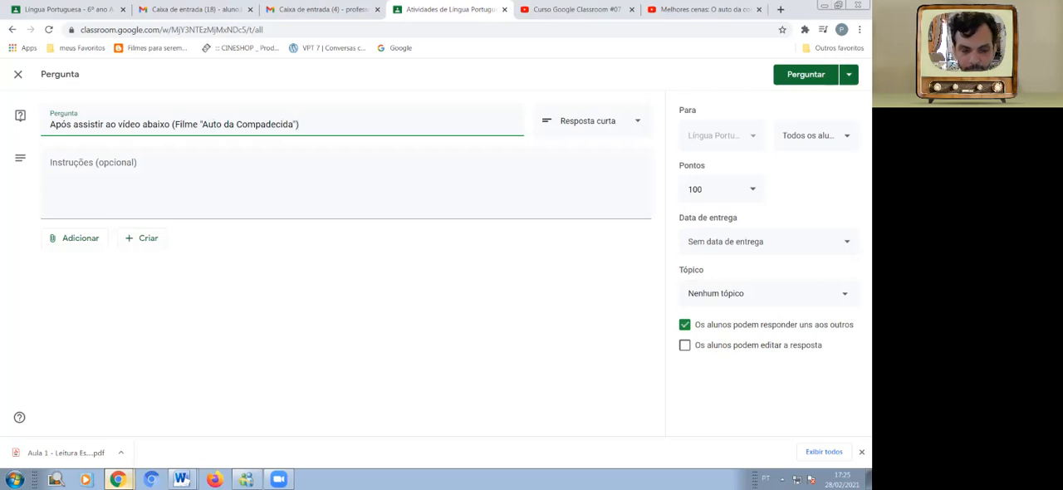
{"action": "type", "text": ","}
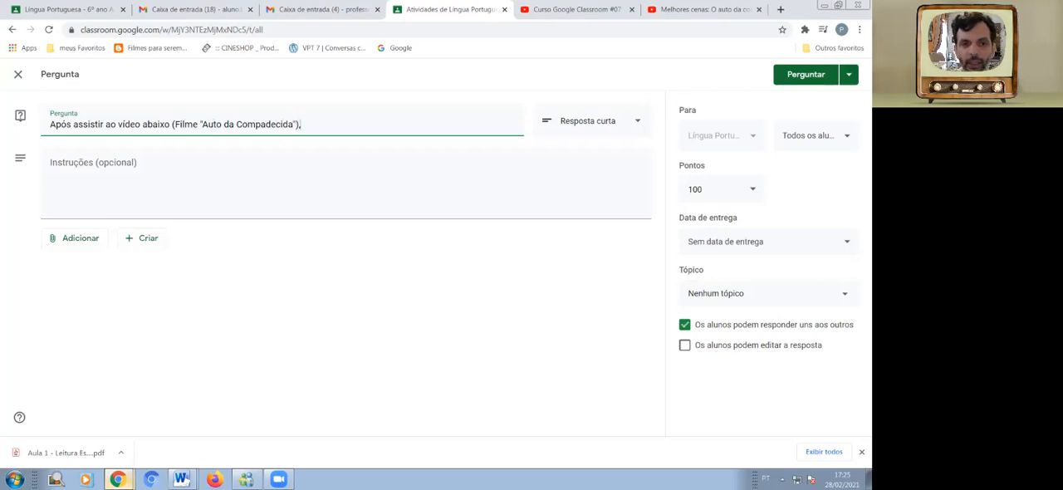
{"action": "type", "text": " escreve"}
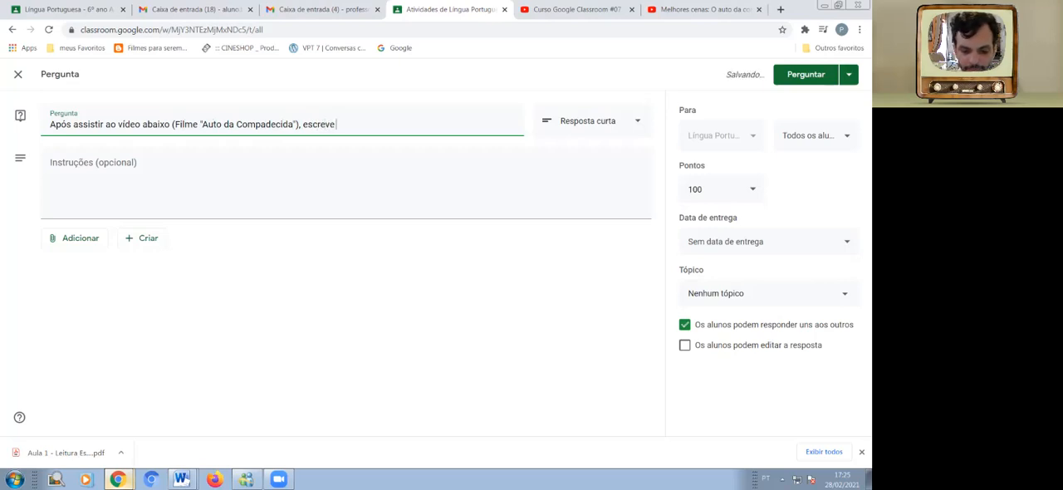
{"action": "type", "text": " cin"}
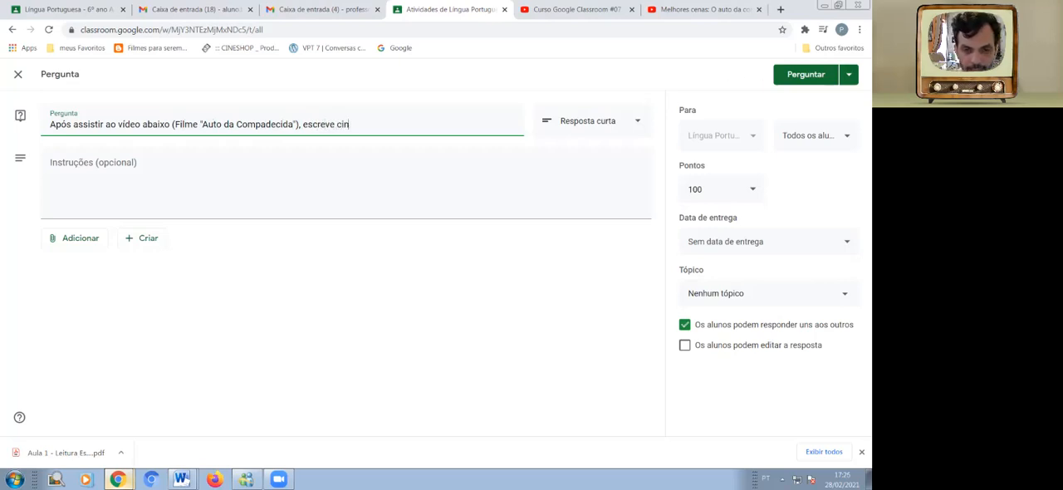
{"action": "type", "text": "o adjetivos"}
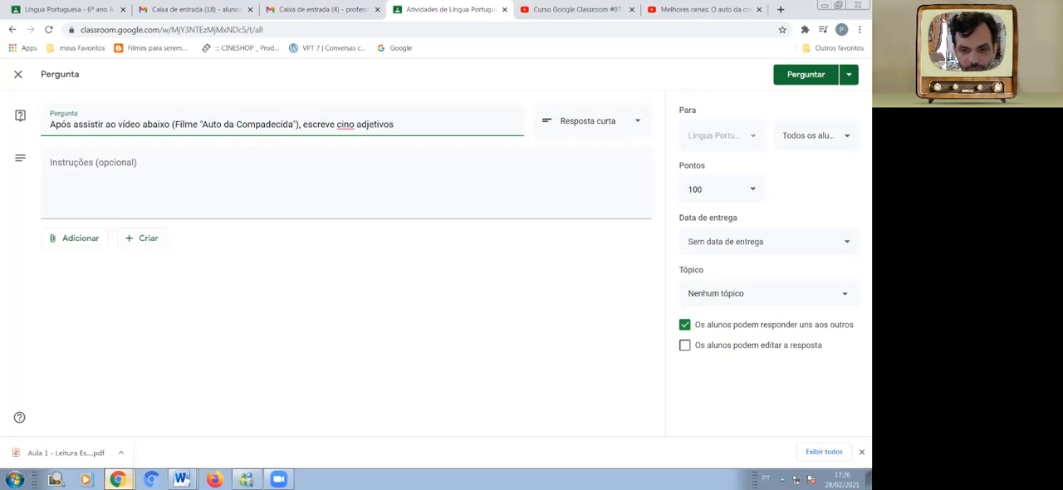
Continue the question text with "escreve cinco adjetivos", correcting the spelling of "cinco".
{"action": "key", "text": "Left"}
{"action": "key", "text": "Left"}
{"action": "key", "text": "Left"}
{"action": "key", "text": "Left"}
{"action": "key", "text": "Left"}
{"action": "key", "text": "Left"}
{"action": "key", "text": "Left"}
{"action": "key", "text": "Left"}
{"action": "key", "text": "Left"}
{"action": "key", "text": "Left"}
{"action": "key", "text": "Left"}
{"action": "key", "text": "Left"}
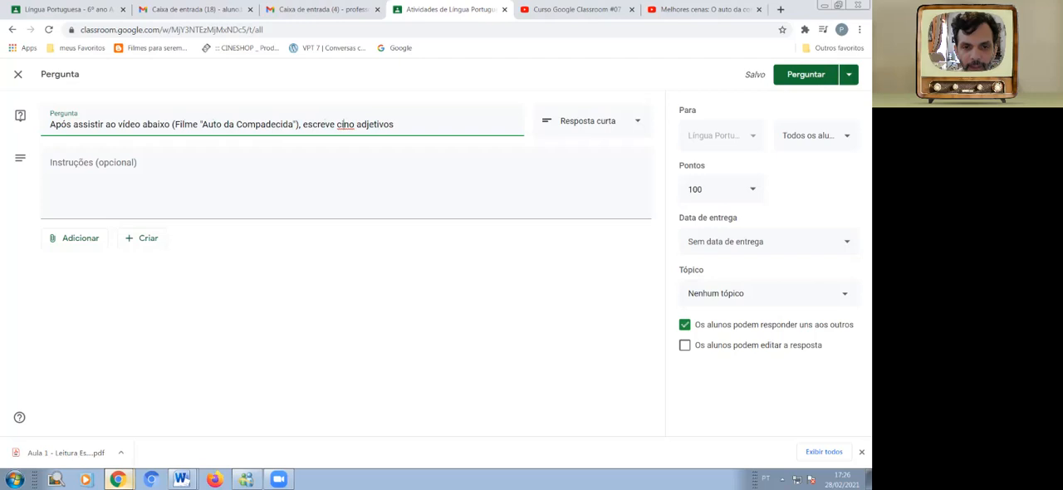
{"action": "type", "text": "c"}
{"action": "key", "text": "End"}
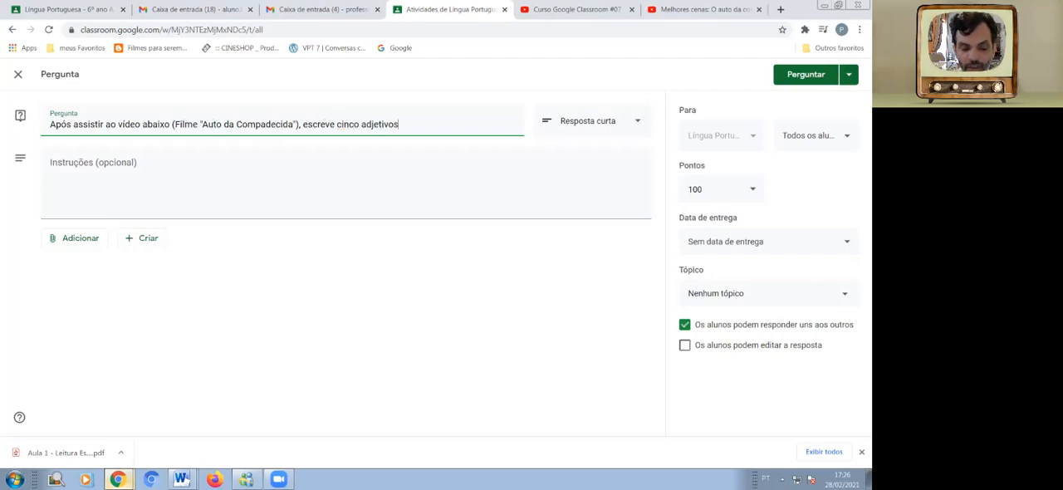
Complete the question text with "citados pelos personagens:".
{"action": "type", "text": "citados pelos persona"}
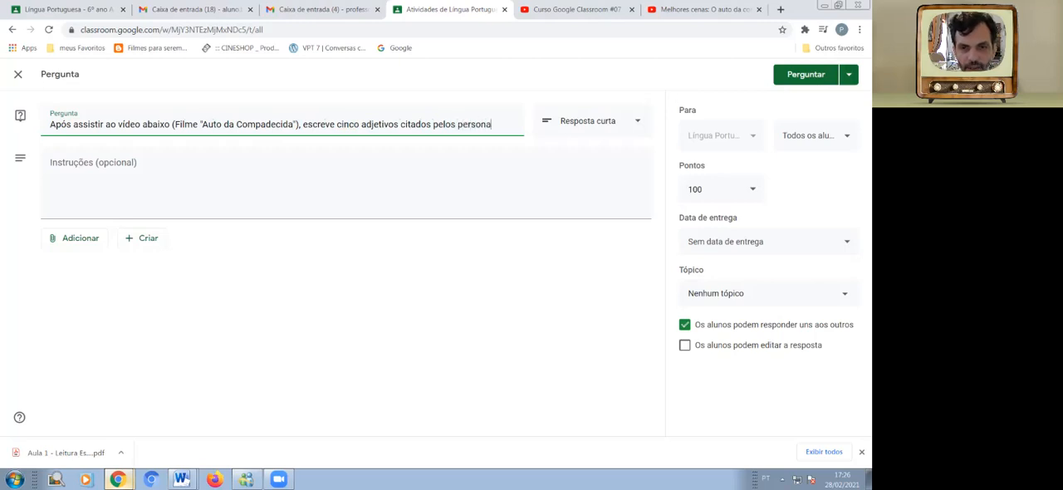
{"action": "type", "text": "gens:"}
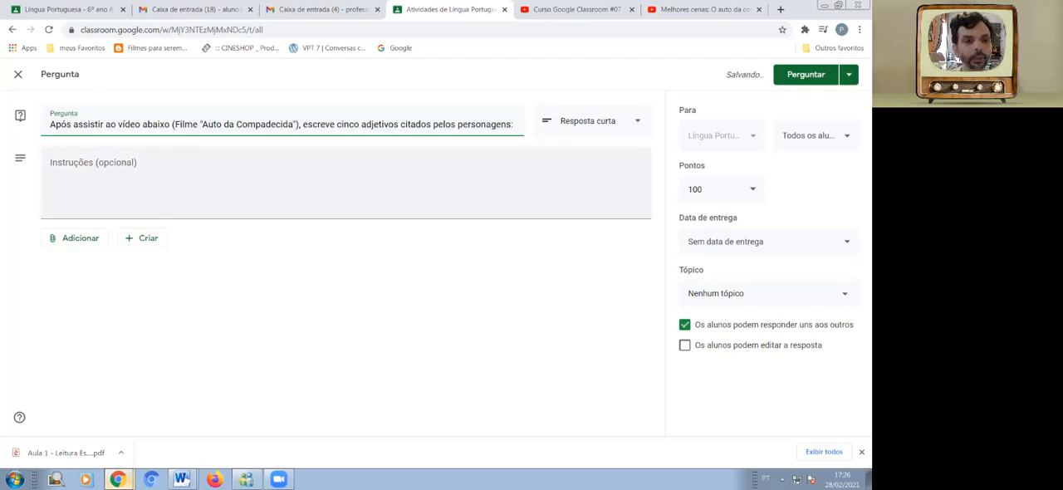
Begin the question's instructions with "Considerando o conteúdo abordado em aula sobre ADJETIVOS".
{"action": "left_click", "coordinate": [346, 183]}
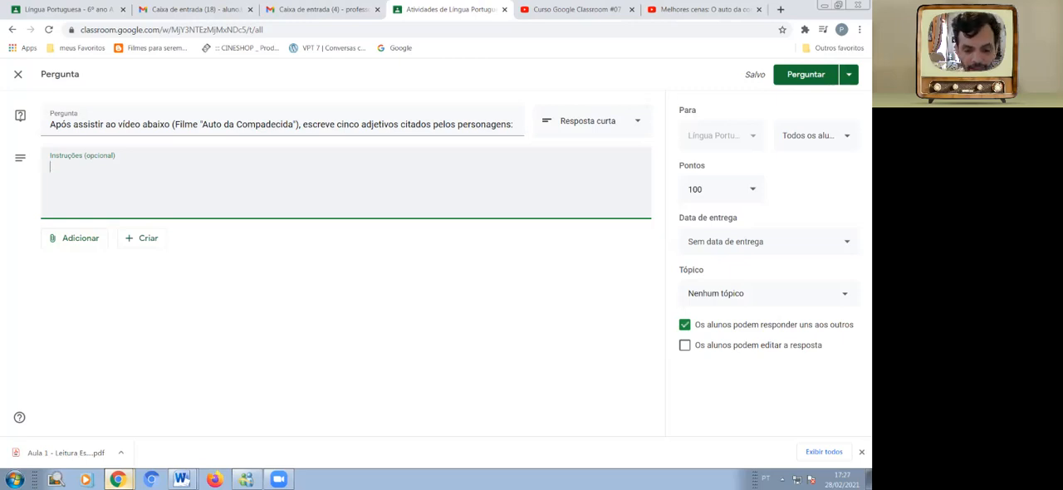
{"action": "type", "text": "Considrando"}
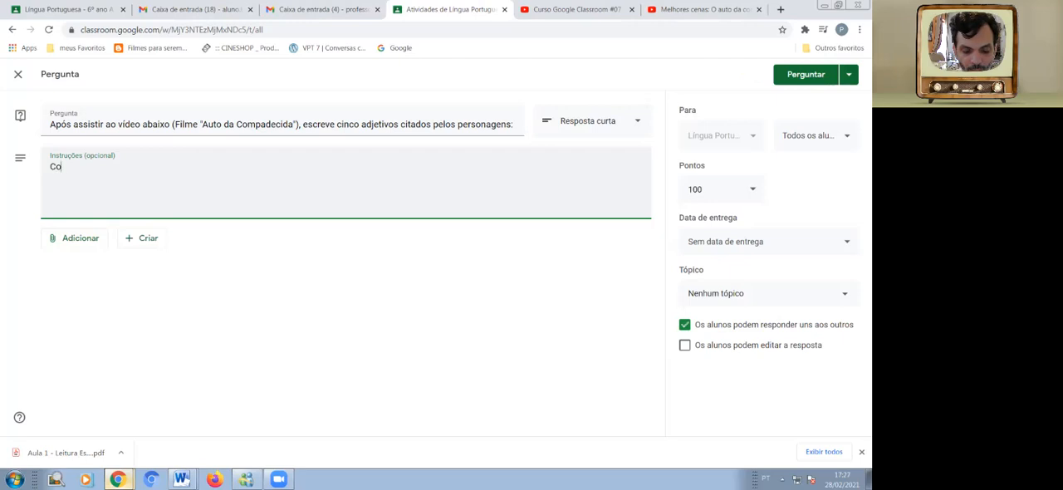
{"action": "key", "text": "BackSpace"}
{"action": "key", "text": "BackSpace"}
{"action": "key", "text": "BackSpace"}
{"action": "key", "text": "BackSpace"}
{"action": "key", "text": "BackSpace"}
{"action": "key", "text": "BackSpace"}
{"action": "type", "text": "erando"}
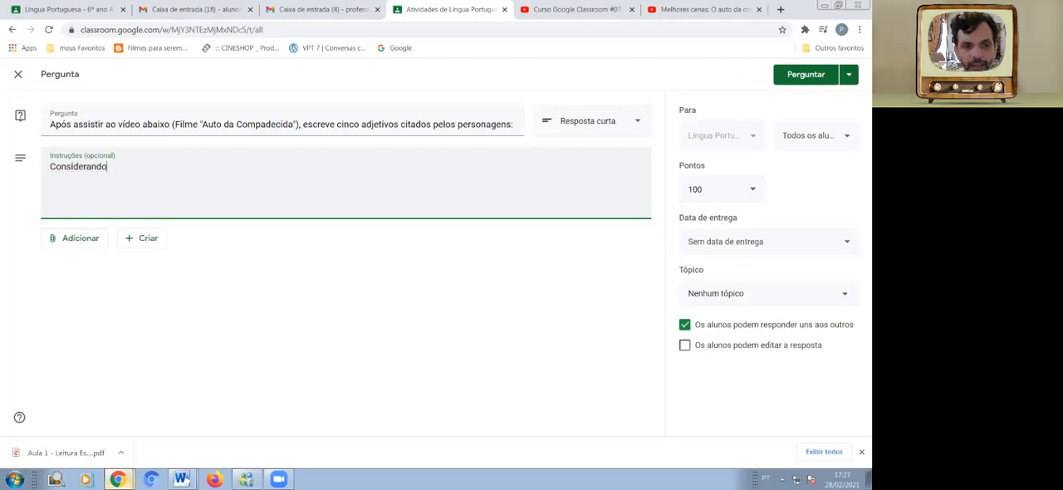
{"action": "type", "text": " o conteúdo abordado em aula sobre ADJETIVOS"}
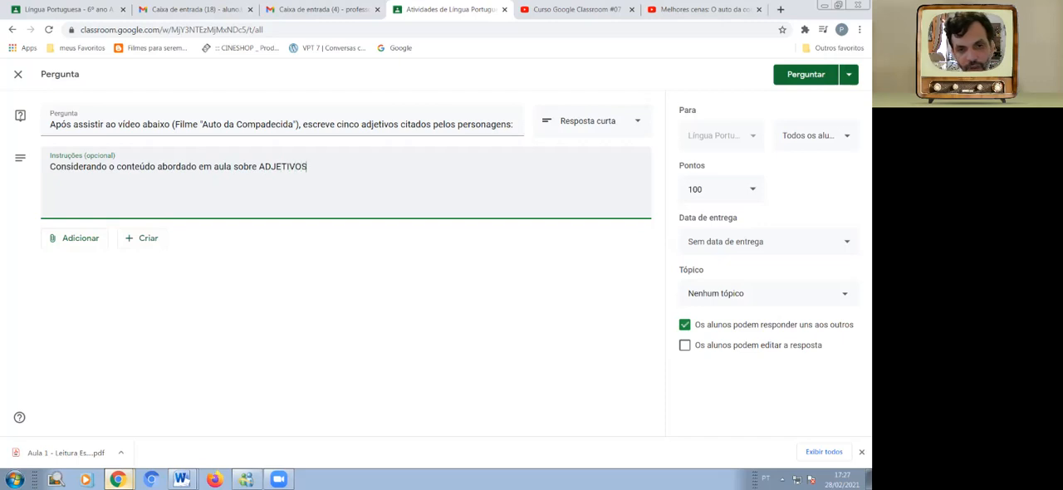
{"action": "type", "text": ", "}
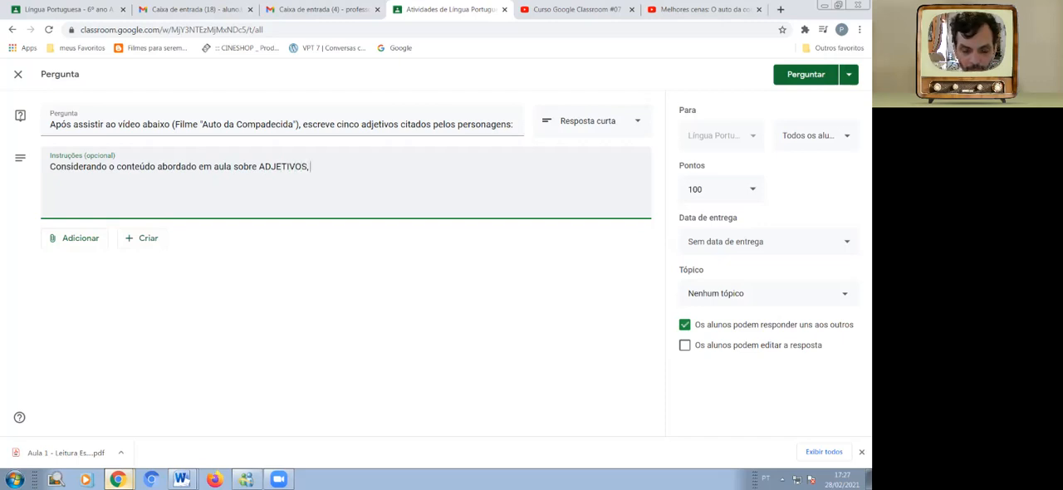
{"action": "type", "text": "preste ate"}
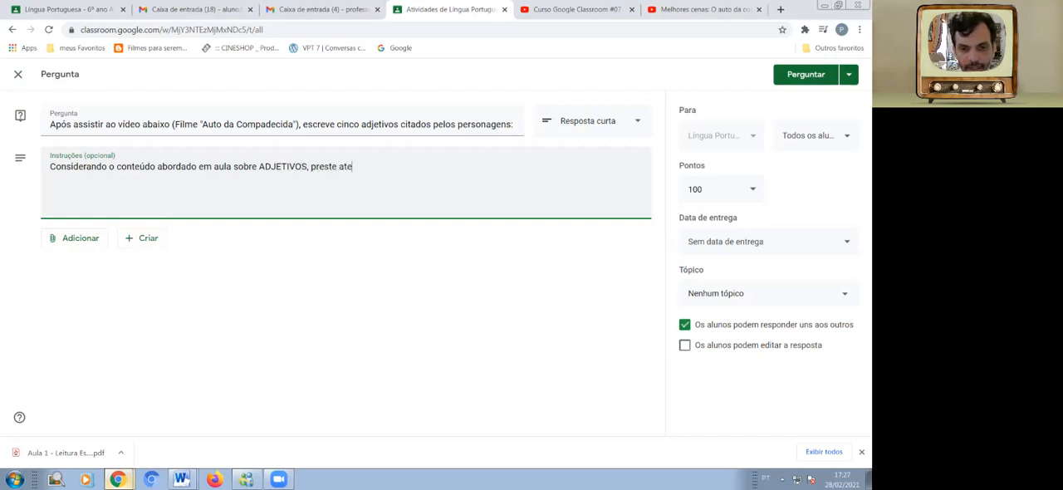
{"action": "type", "text": "nção"}
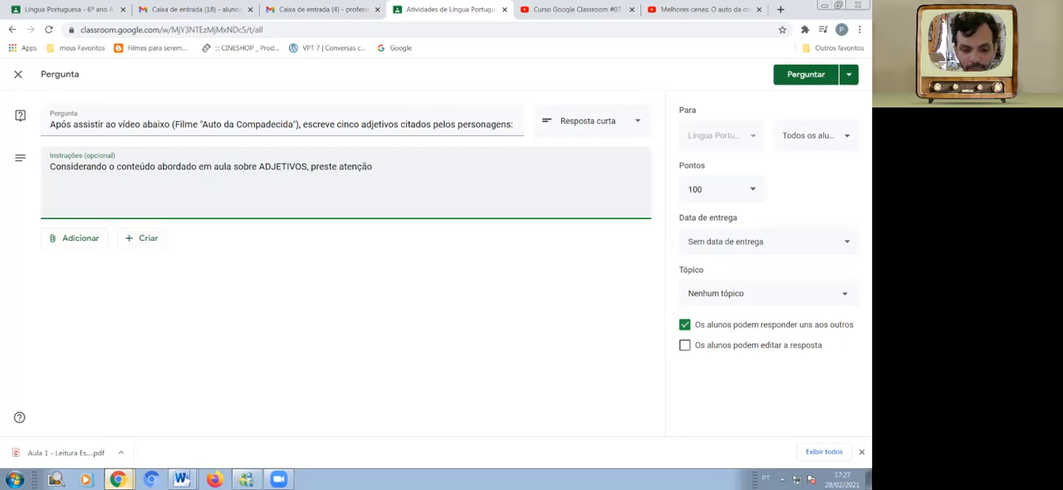
{"action": "type", "text": " nas fa"}
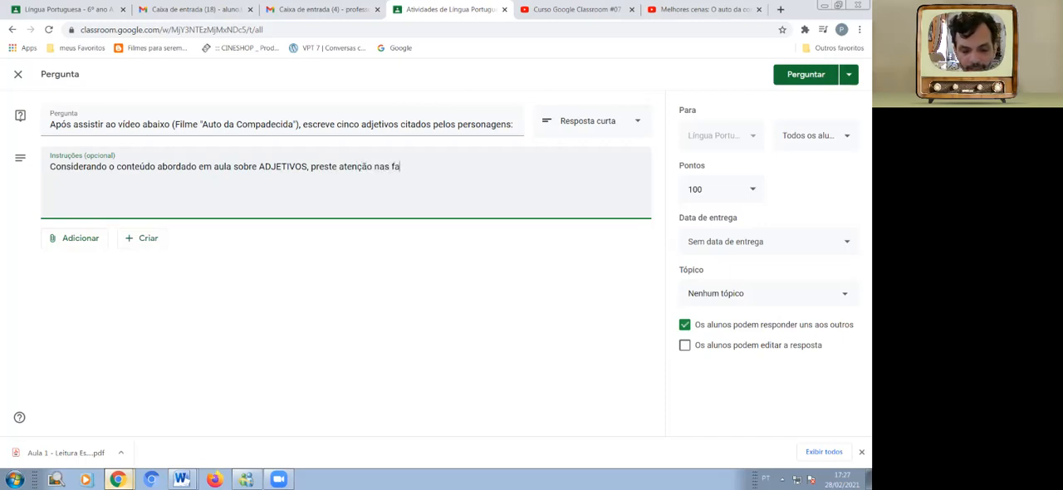
{"action": "type", "text": "las das perso"}
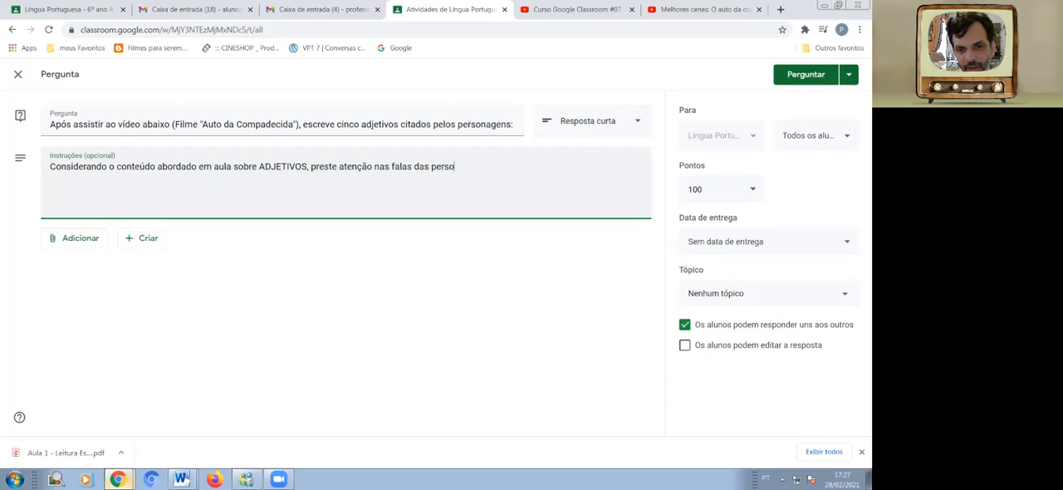
{"action": "type", "text": "nagens no vídeo"}
Add "no vídeo para" to the instructions, correcting the spelling of "vídeo".
{"action": "key", "text": "BackSpace"}
{"action": "key", "text": "BackSpace"}
{"action": "key", "text": "BackSpace"}
{"action": "key", "text": "BackSpace"}
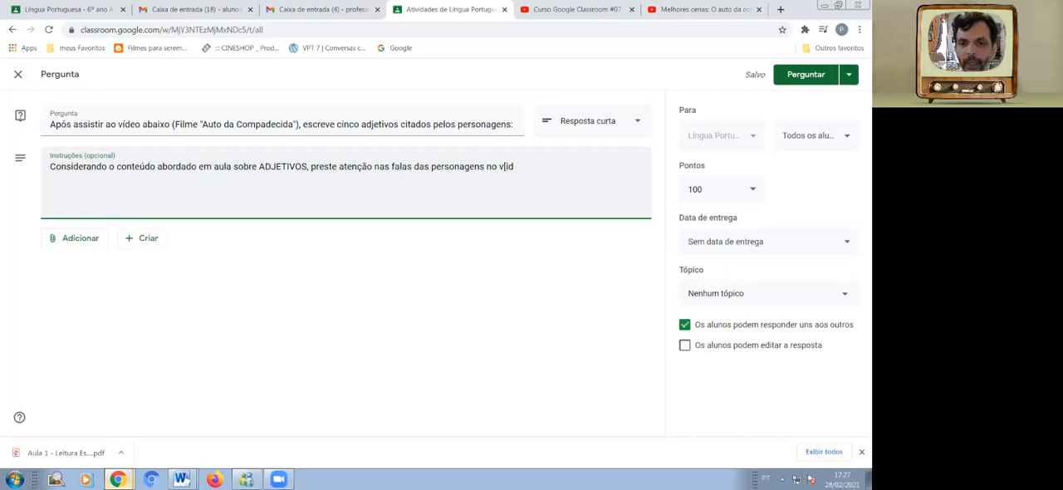
{"action": "type", "text": "ídeo para"}
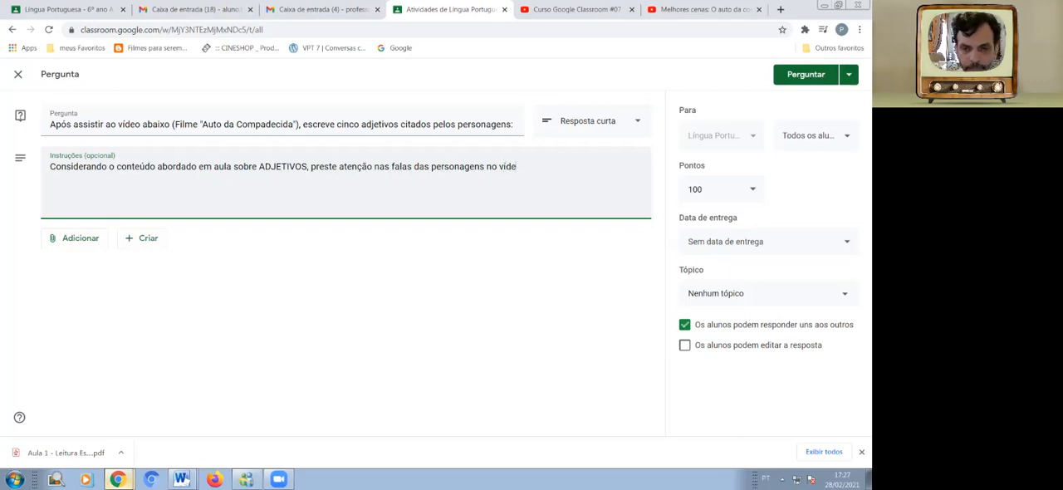
{"action": "type", "text": " desta"}
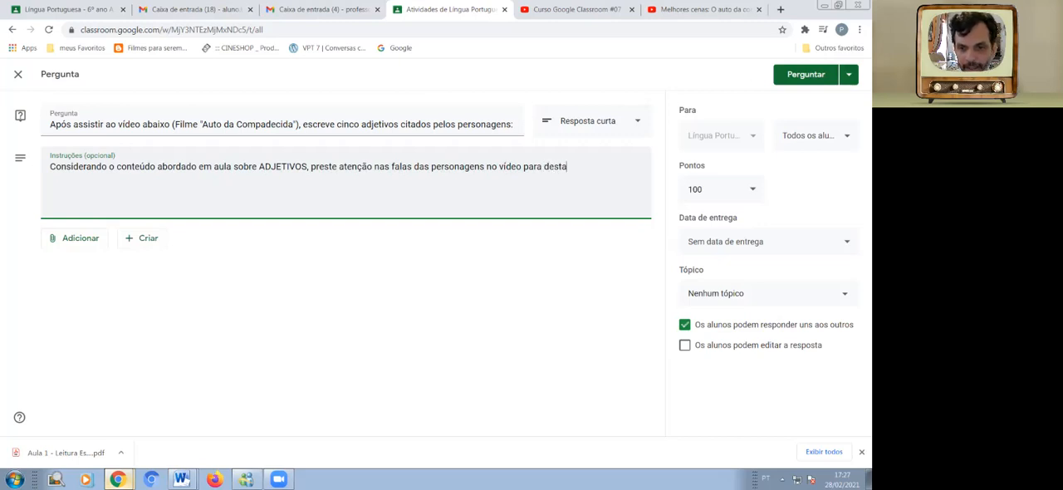
{"action": "type", "text": "car s"}
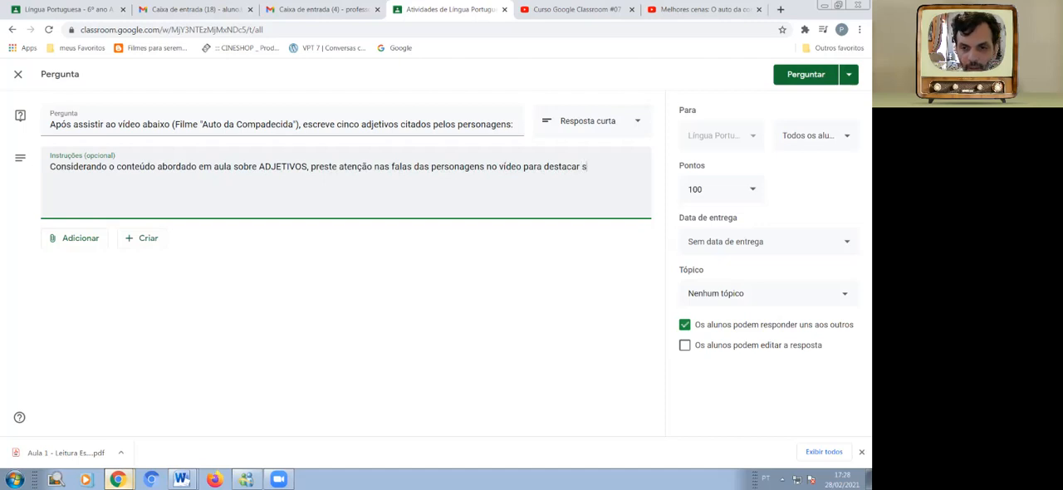
{"action": "key", "text": "BackSpace"}
{"action": "type", "text": "os cinco adjetivos solicitados."}
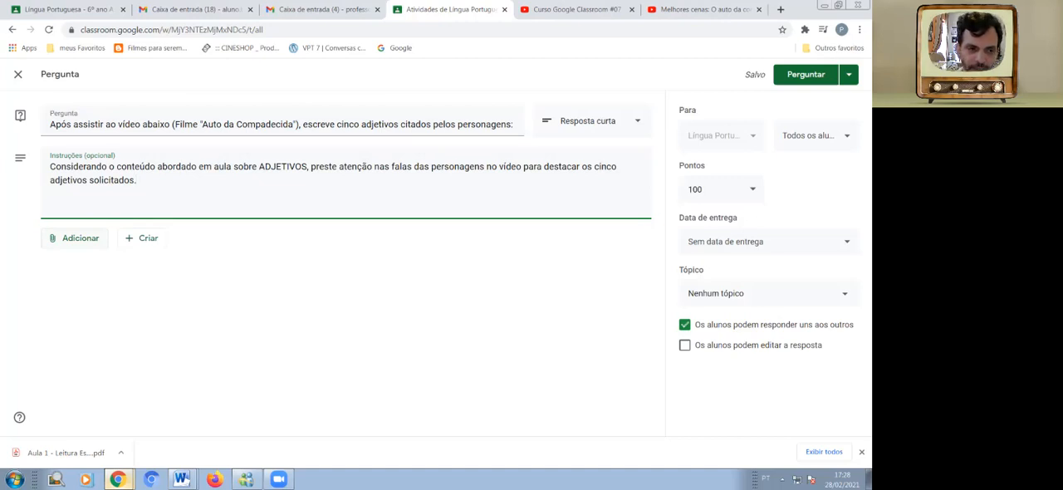
Search YouTube for "auto da compadecida melhores cenas" to find a video attachment for the question.
{"action": "left_click", "coordinate": [75, 238]}
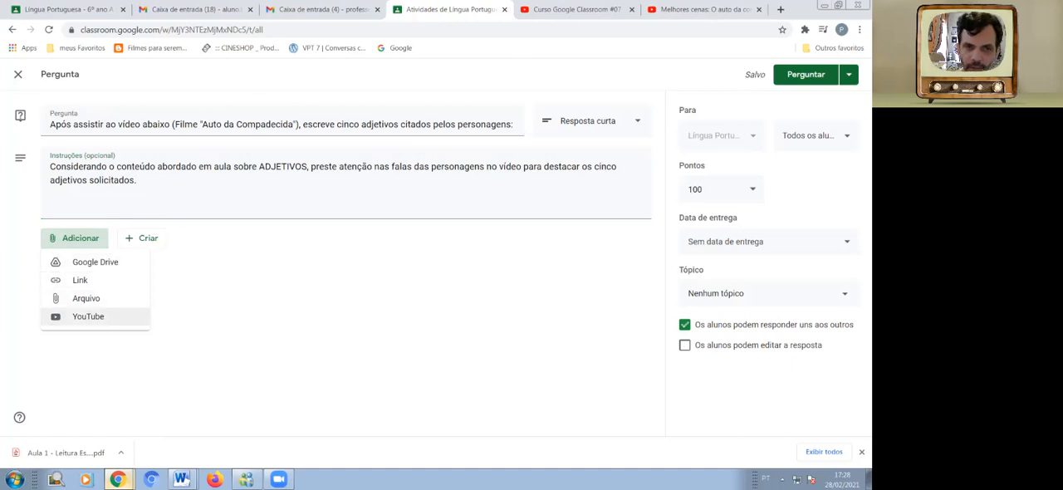
{"action": "left_click", "coordinate": [88, 317]}
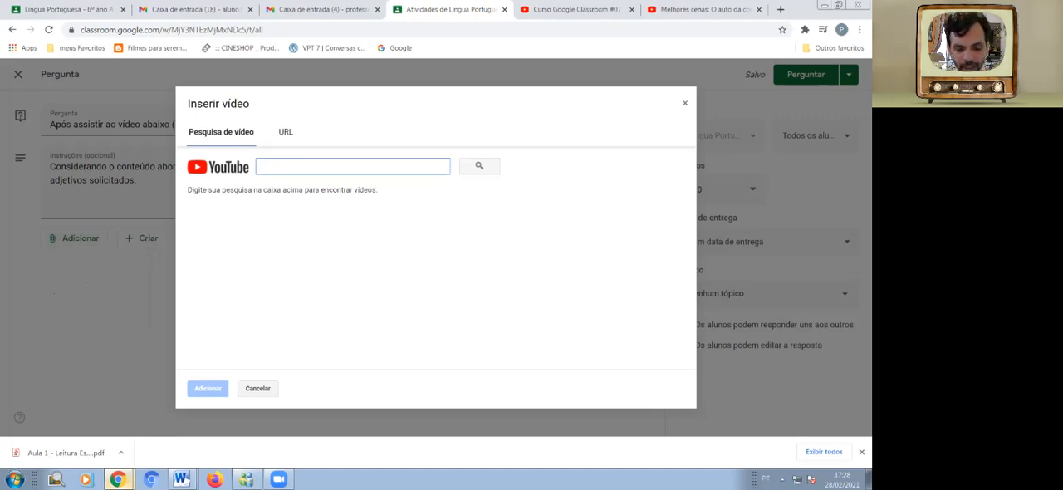
{"action": "type", "text": "auto da compadecida melhores cenas"}
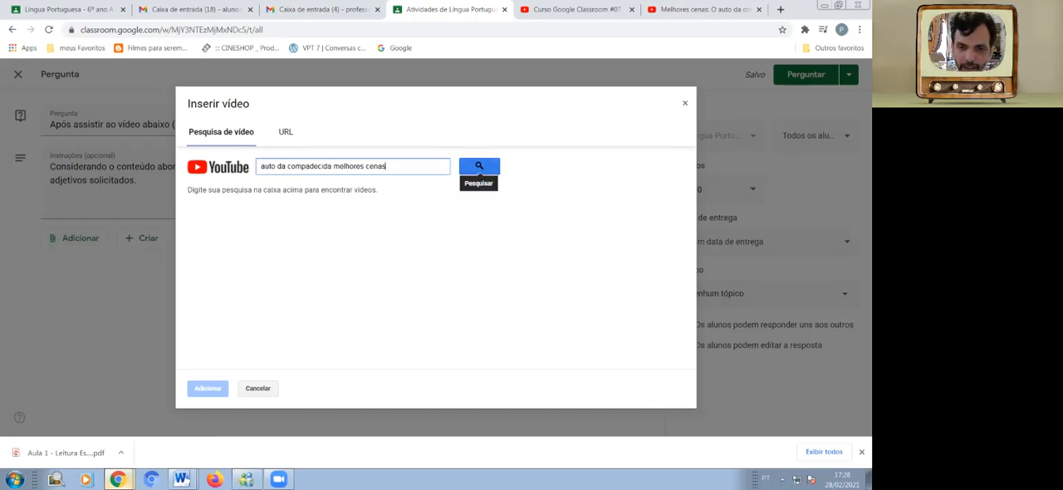
{"action": "left_click", "coordinate": [479, 166]}
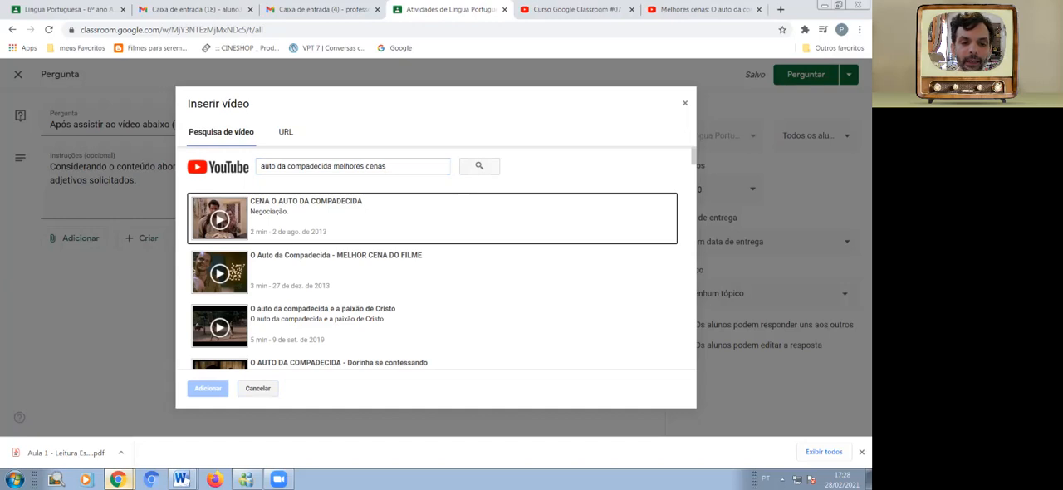
Attach the video "O Auto da Compadecida - MELHOR CENA DO FILME" from the search results to the question.
{"action": "scroll", "coordinate": [432, 258], "scroll_direction": "down", "scroll_amount": 3}
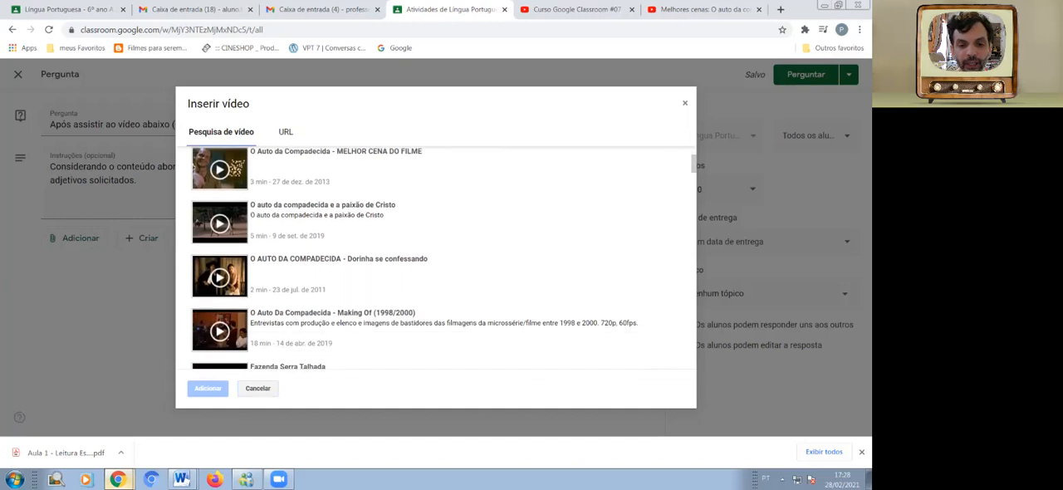
{"action": "scroll", "coordinate": [432, 258], "scroll_direction": "down", "scroll_amount": 1}
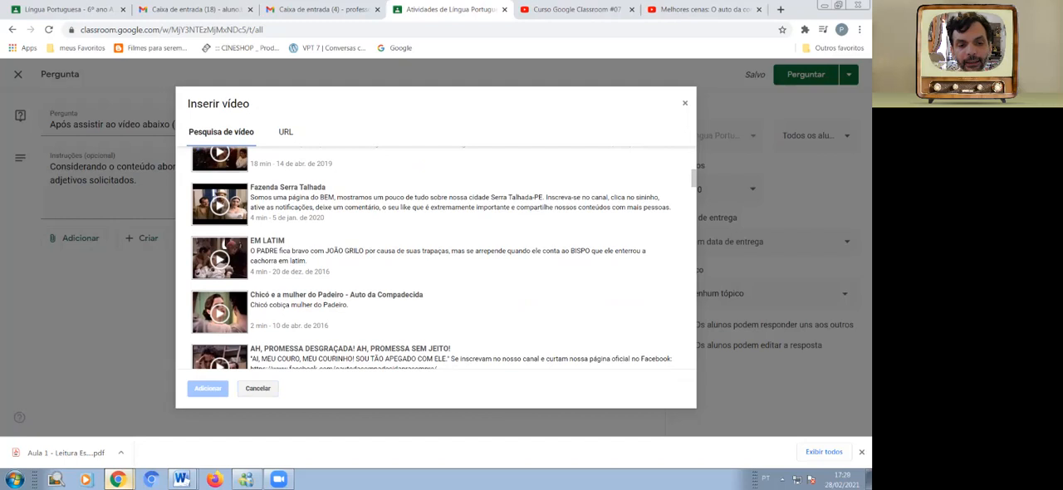
{"action": "scroll", "coordinate": [432, 257], "scroll_direction": "down", "scroll_amount": 1}
{"action": "scroll", "coordinate": [432, 258], "scroll_direction": "up", "scroll_amount": 10}
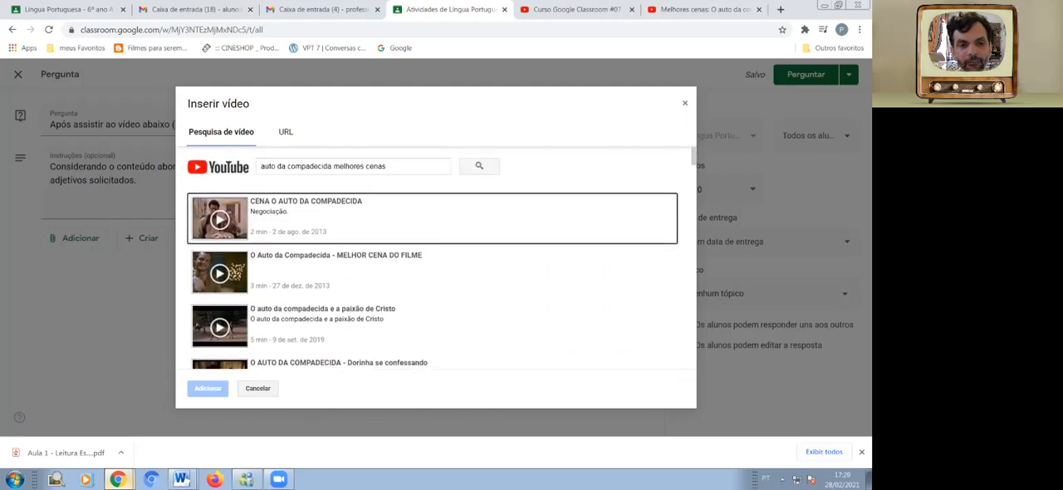
{"action": "left_click", "coordinate": [389, 166]}
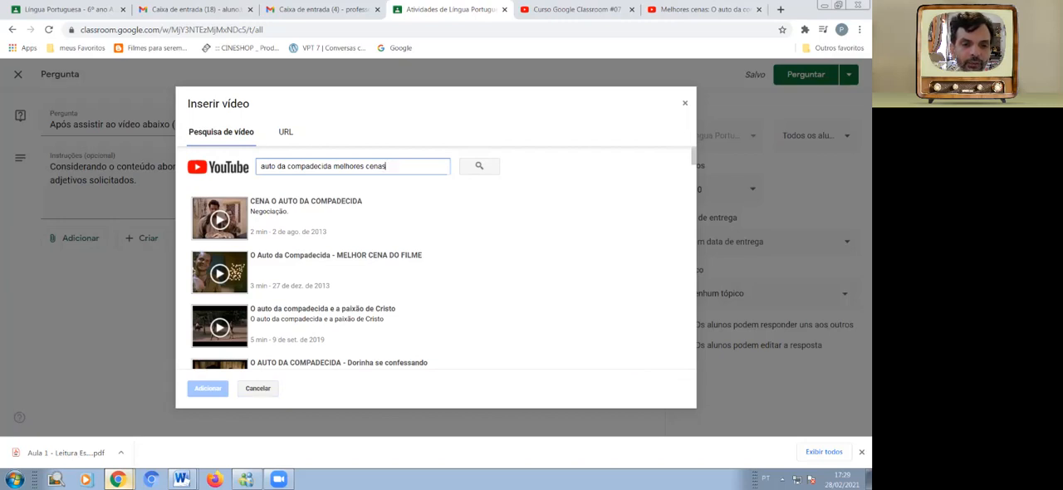
{"action": "left_click", "coordinate": [432, 273]}
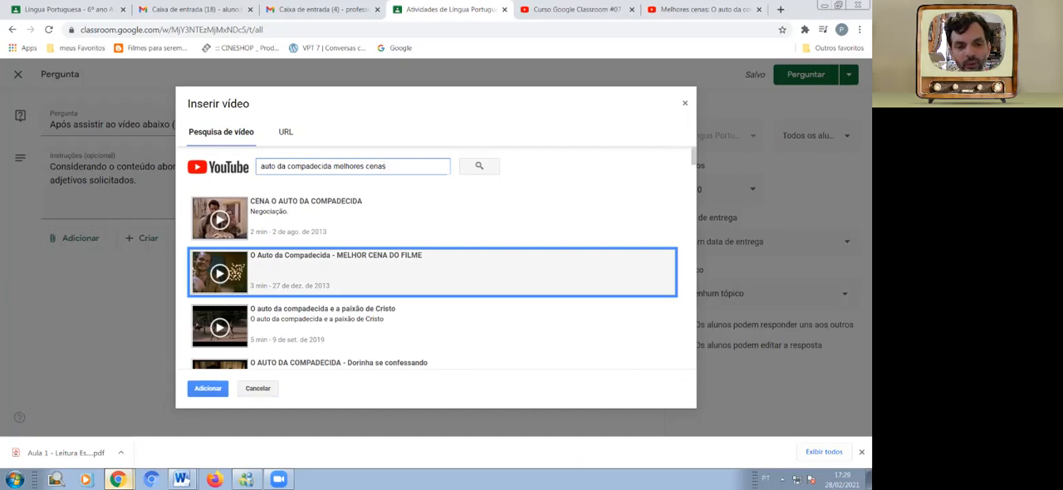
{"action": "left_click", "coordinate": [208, 388]}
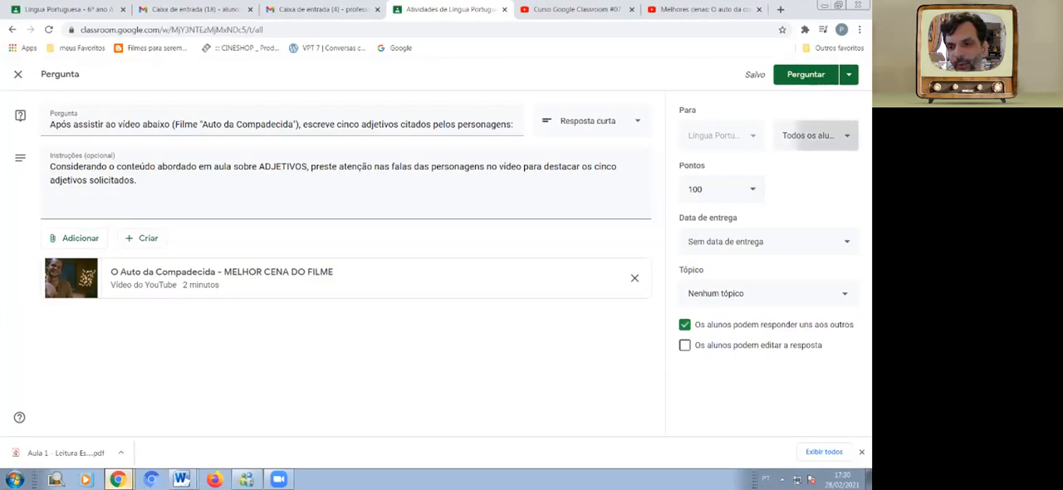
Check which students the question is assigned to.
{"action": "left_click", "coordinate": [814, 135]}
{"action": "left_click", "coordinate": [814, 135]}
{"action": "left_click", "coordinate": [814, 135]}
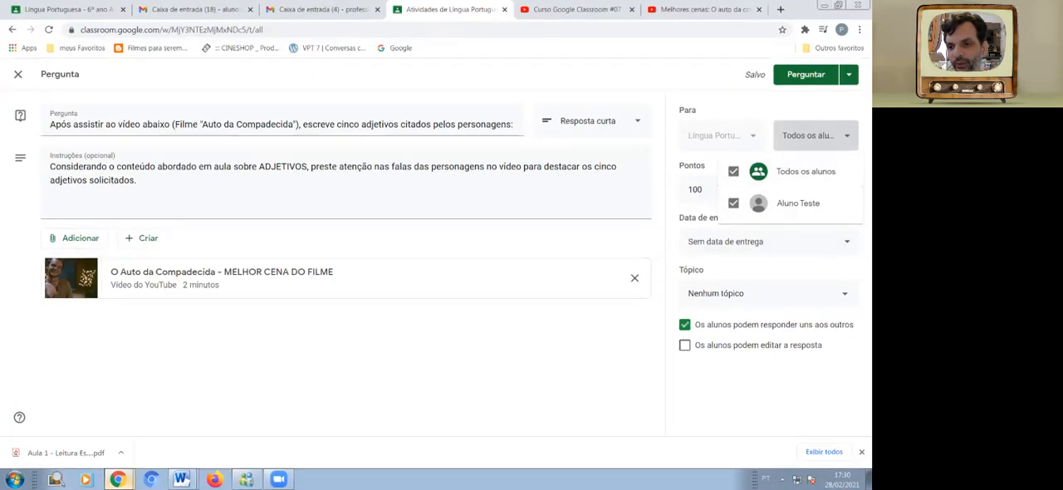
{"action": "key", "text": "Escape"}
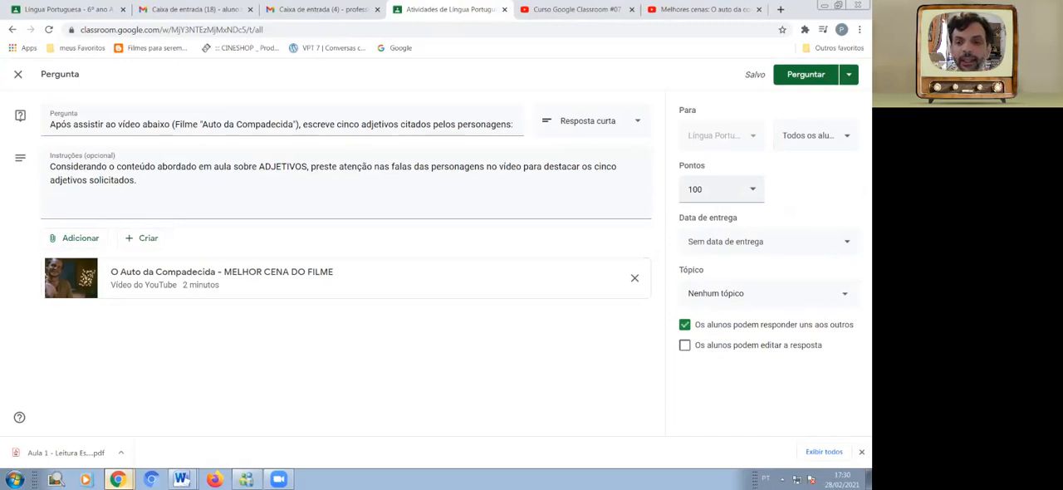
Set the question's points to 1 and its topic to "Semana 2 - 22/02 a 26/02".
{"action": "left_click", "coordinate": [716, 190]}
{"action": "key", "text": "BackSpace"}
{"action": "key", "text": "BackSpace"}
{"action": "key", "text": "Return"}
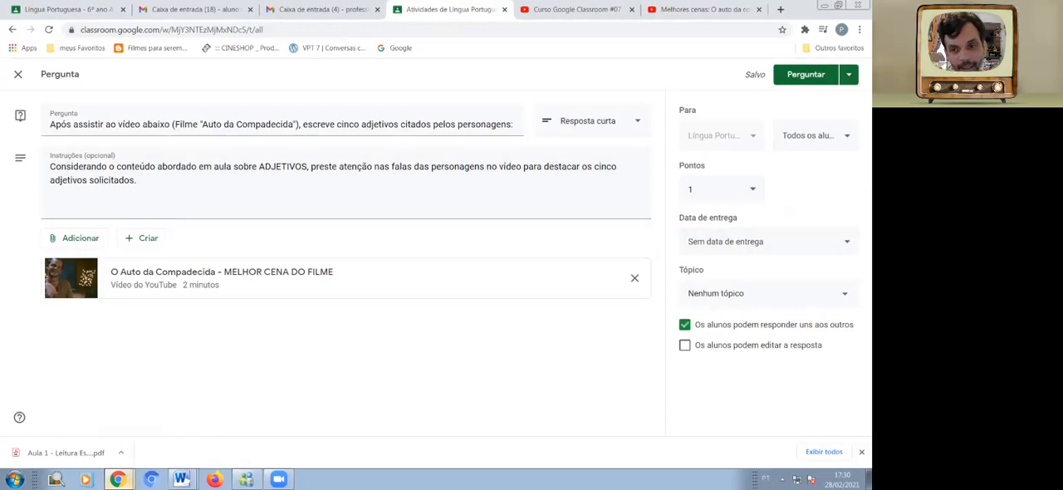
{"action": "left_click", "coordinate": [764, 293]}
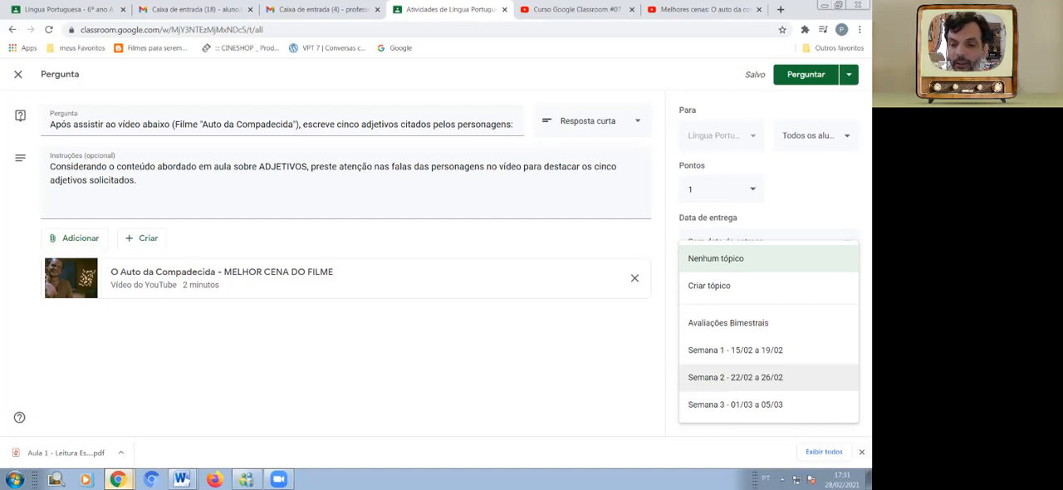
{"action": "left_click", "coordinate": [735, 377]}
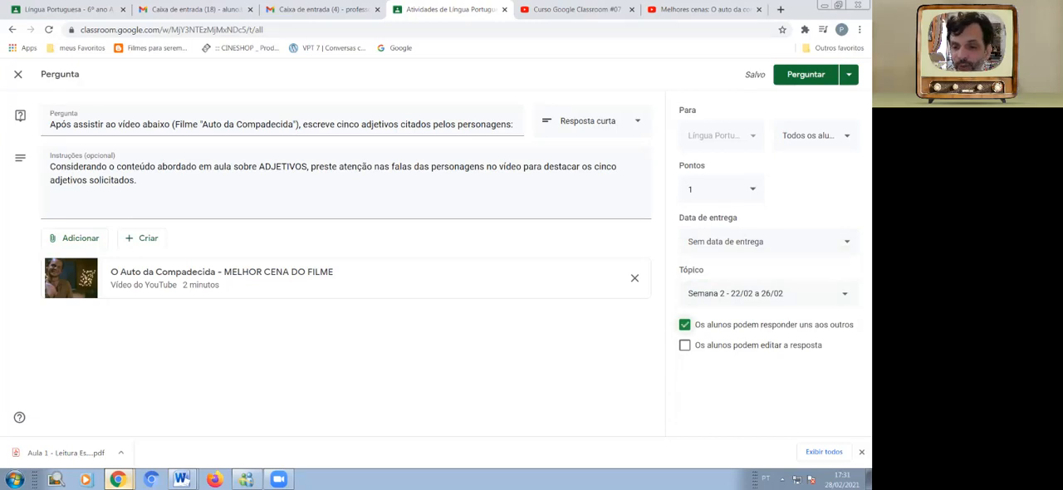
{"action": "left_click", "coordinate": [684, 325]}
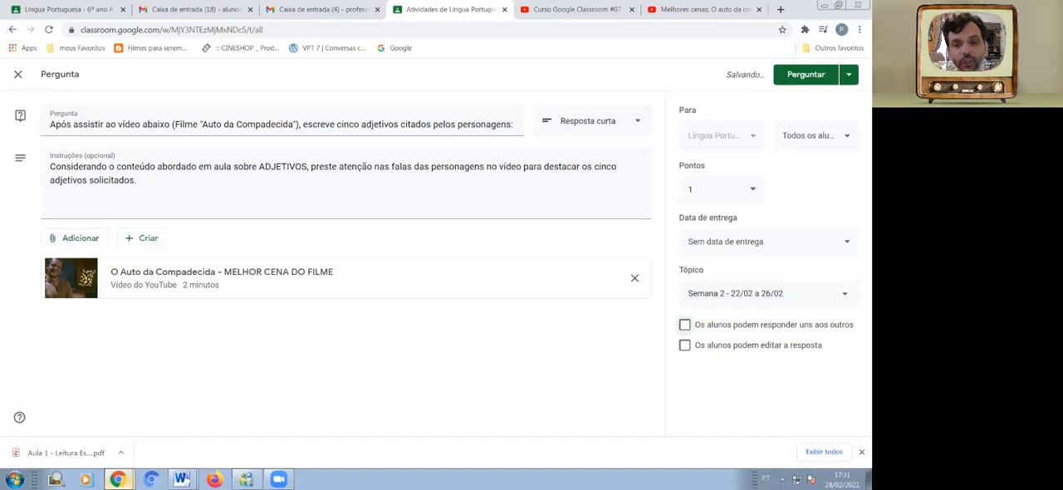
{"action": "left_click", "coordinate": [684, 325]}
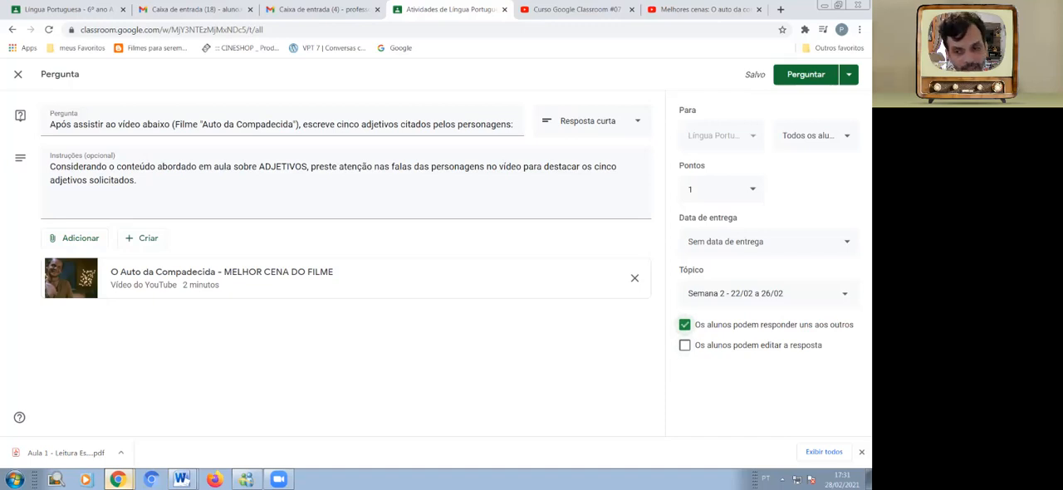
{"action": "left_click", "coordinate": [684, 345]}
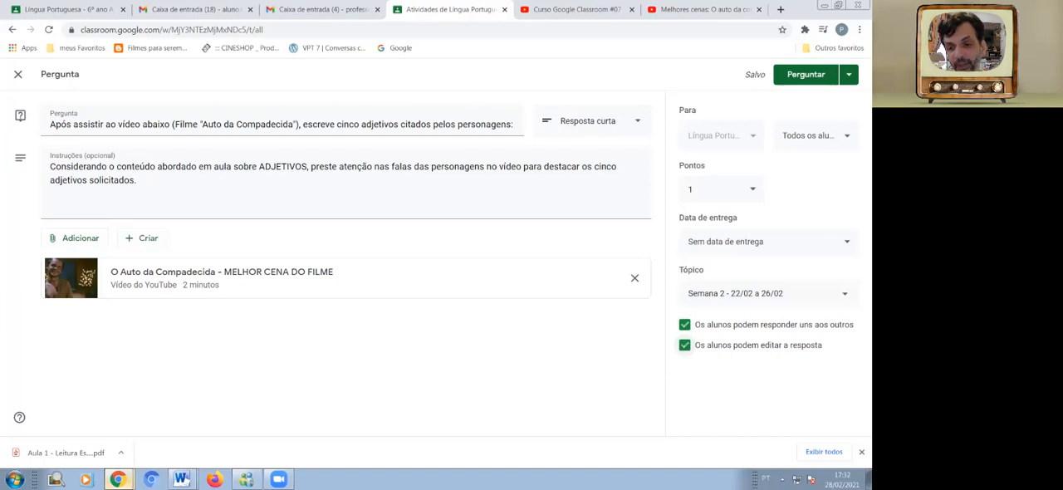
{"action": "left_click", "coordinate": [684, 345]}
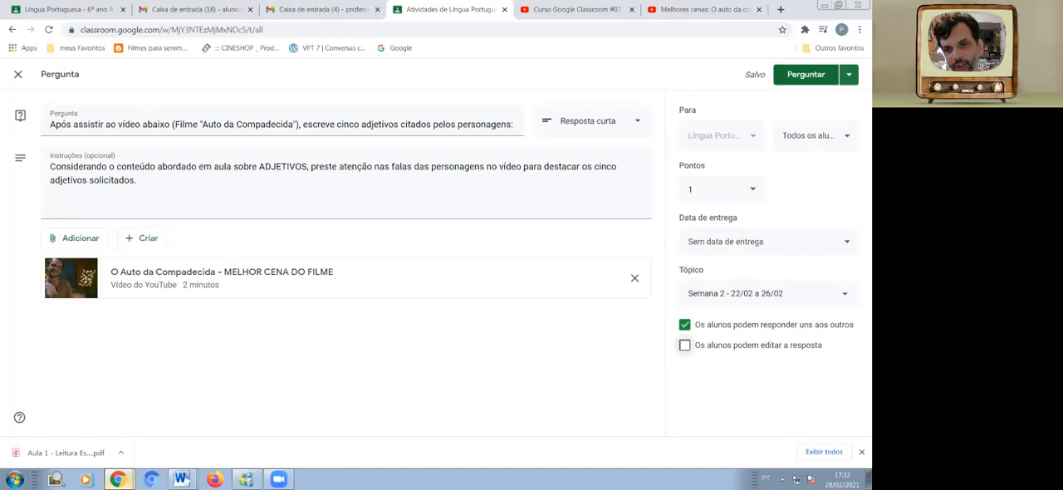
Review the publishing options and post the question to the class immediately.
{"action": "left_click", "coordinate": [848, 74]}
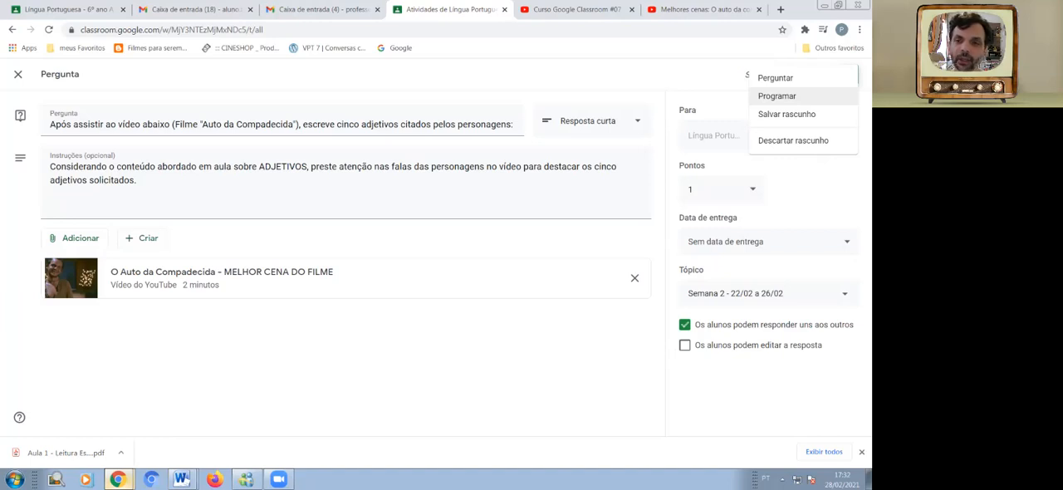
{"action": "key", "text": "Escape"}
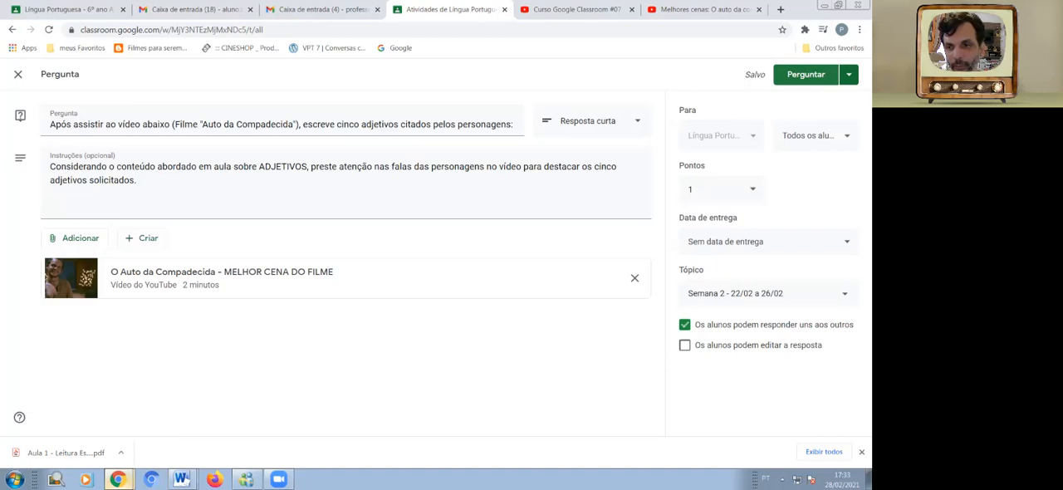
{"action": "key", "text": "Return"}
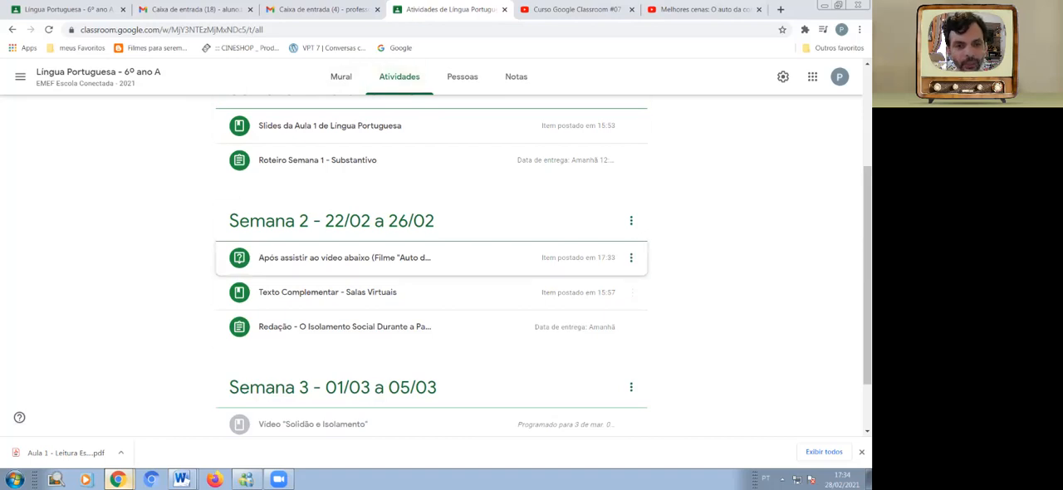
Open the newly posted question from the class stream to view the students' responses.
{"action": "left_click", "coordinate": [340, 77]}
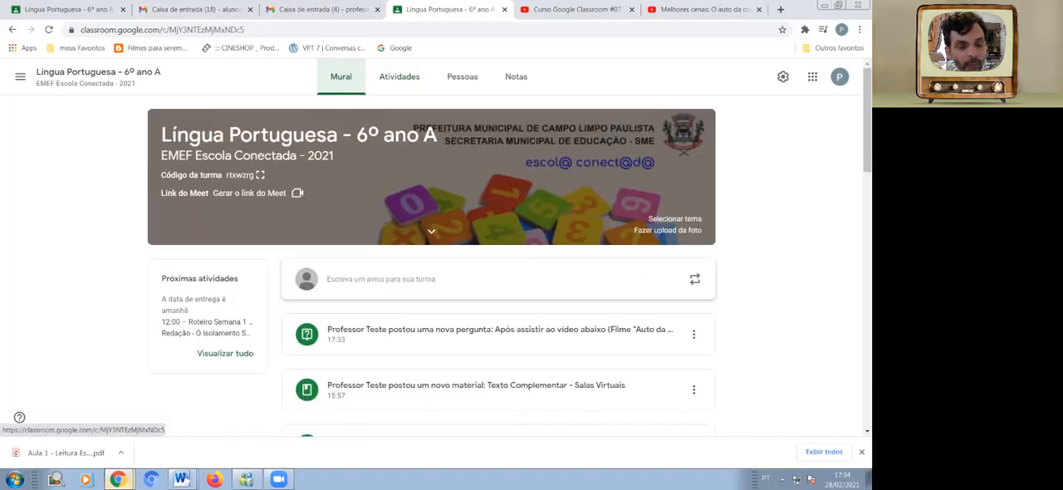
{"action": "scroll", "coordinate": [498, 249], "scroll_direction": "down", "scroll_amount": 2}
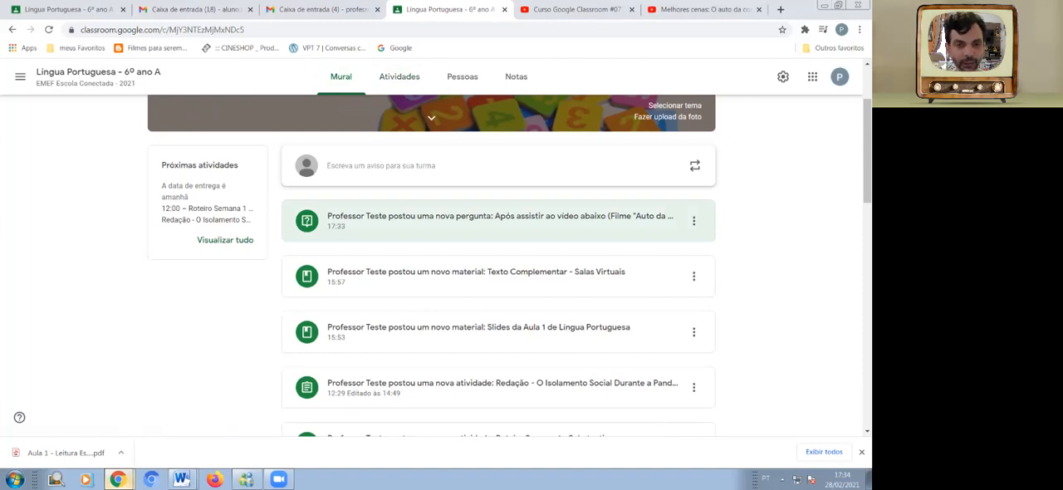
{"action": "left_click", "coordinate": [499, 218]}
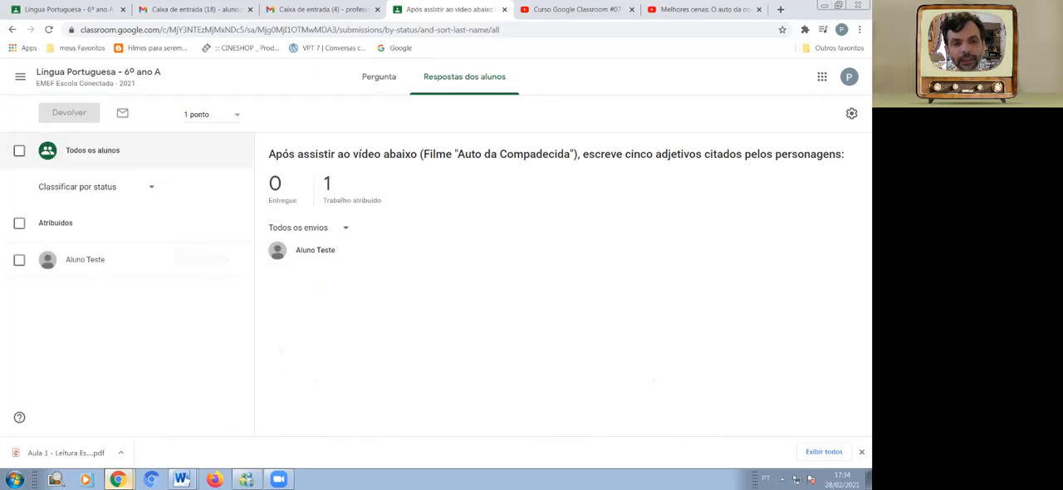
View the question's details and briefly preview its attached "O Auto da Compadecida" video.
{"action": "left_click", "coordinate": [379, 76]}
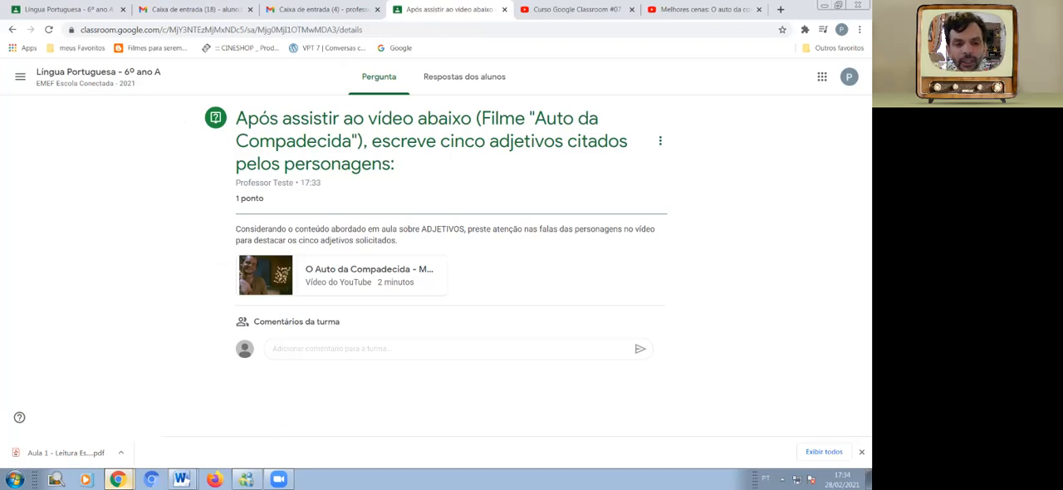
{"action": "left_click", "coordinate": [266, 275]}
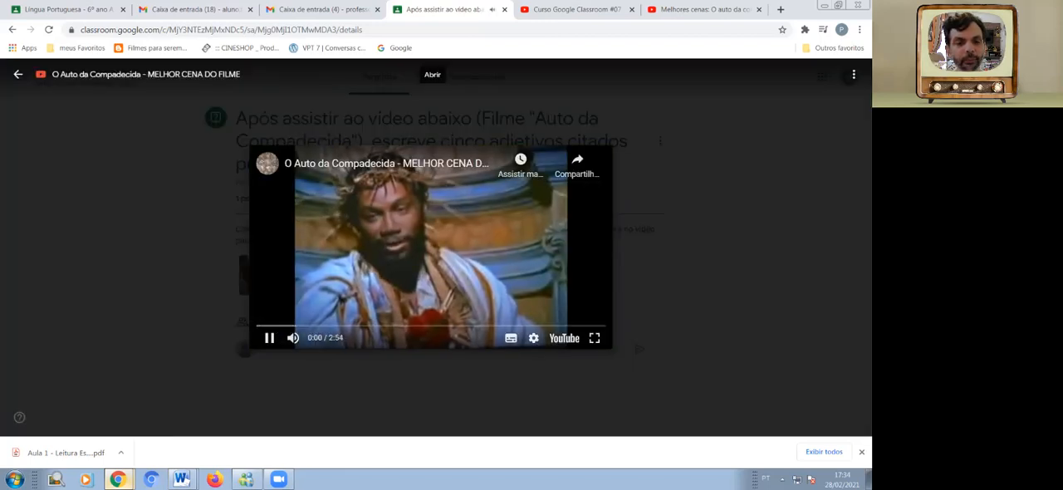
{"action": "left_click", "coordinate": [269, 338]}
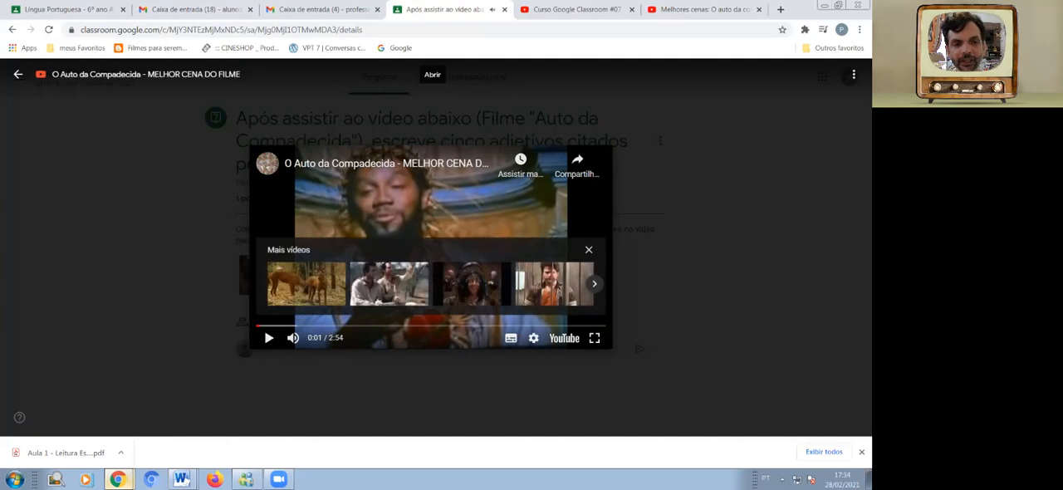
{"action": "left_click", "coordinate": [18, 74]}
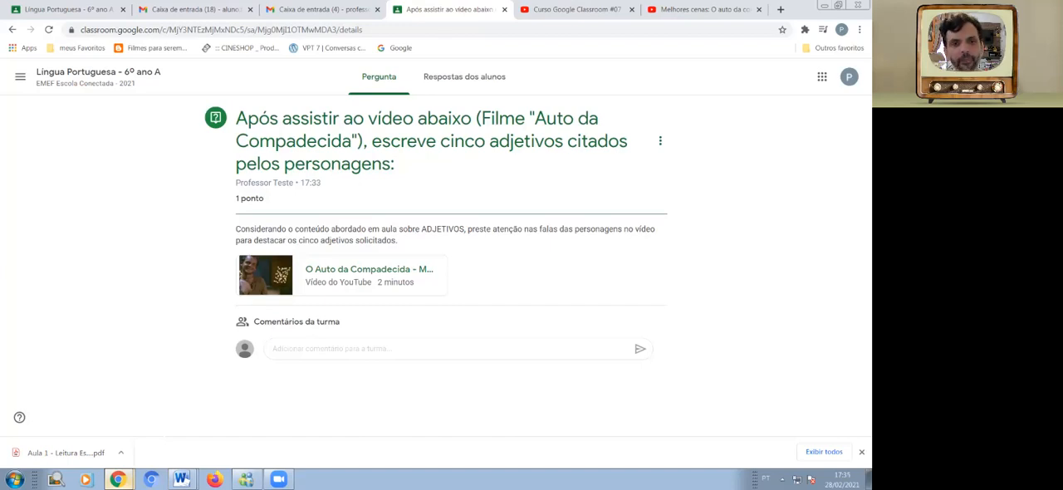
Locate the adjectives question under the "Semana 2 - 22/02 a 26/02" topic in the class activities and open it.
{"action": "left_click", "coordinate": [98, 73]}
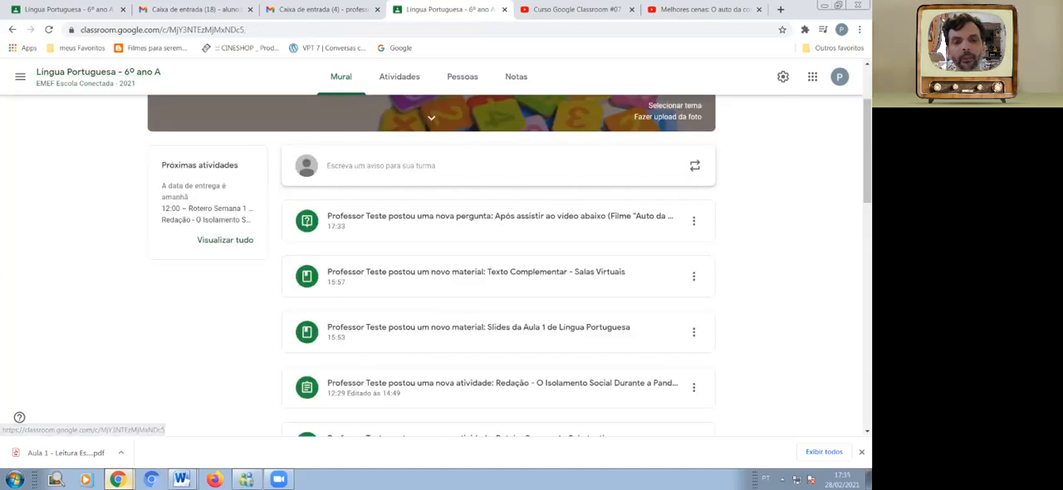
{"action": "left_click", "coordinate": [399, 76]}
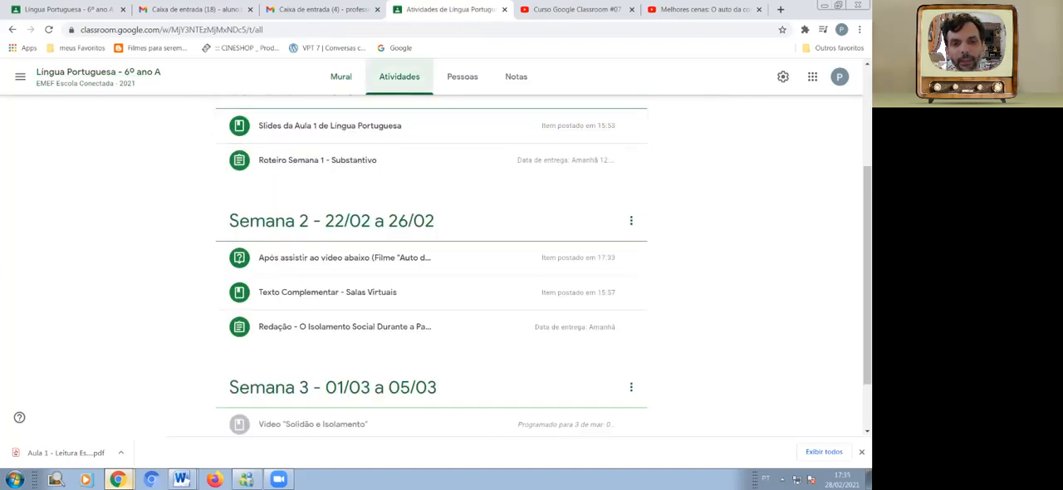
{"action": "scroll", "coordinate": [399, 168], "scroll_direction": "up", "scroll_amount": 1}
{"action": "scroll", "coordinate": [432, 224], "scroll_direction": "down", "scroll_amount": 2}
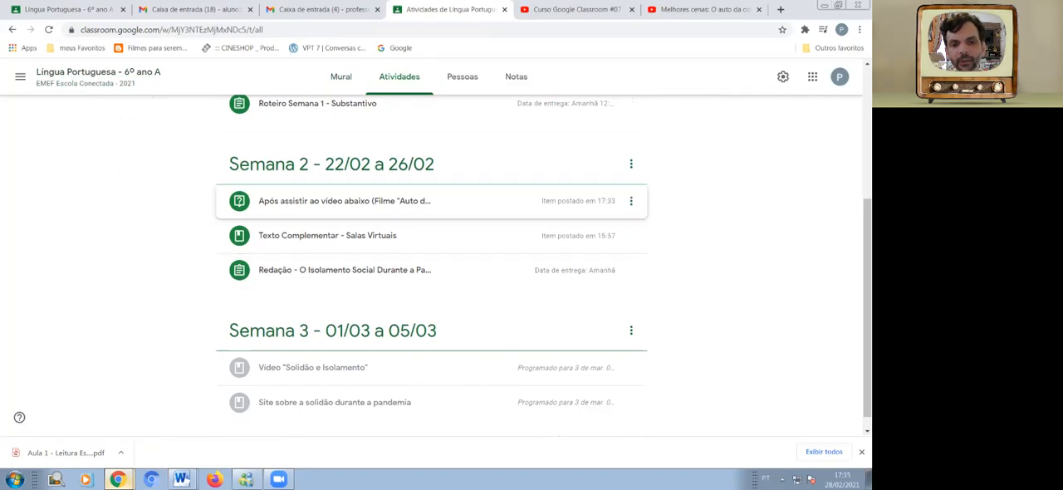
{"action": "left_click", "coordinate": [373, 201]}
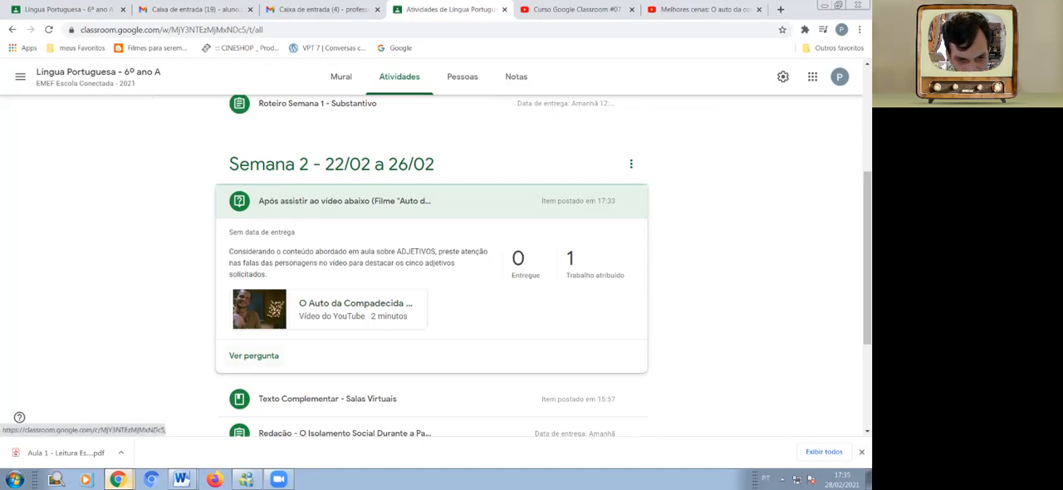
{"action": "left_click", "coordinate": [253, 356]}
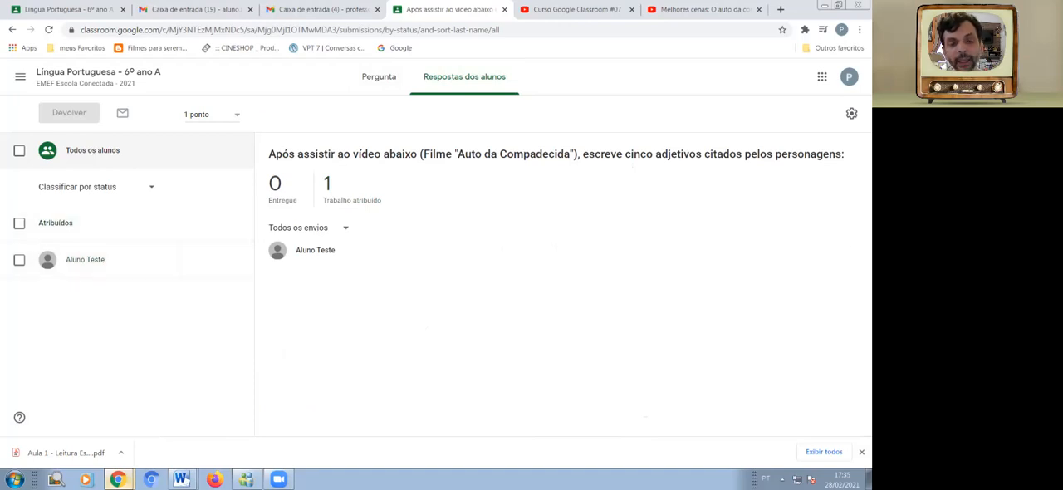
Edit the posted question's text, correcting "escreve" to "escreva", and save the change.
{"action": "left_click", "coordinate": [379, 77]}
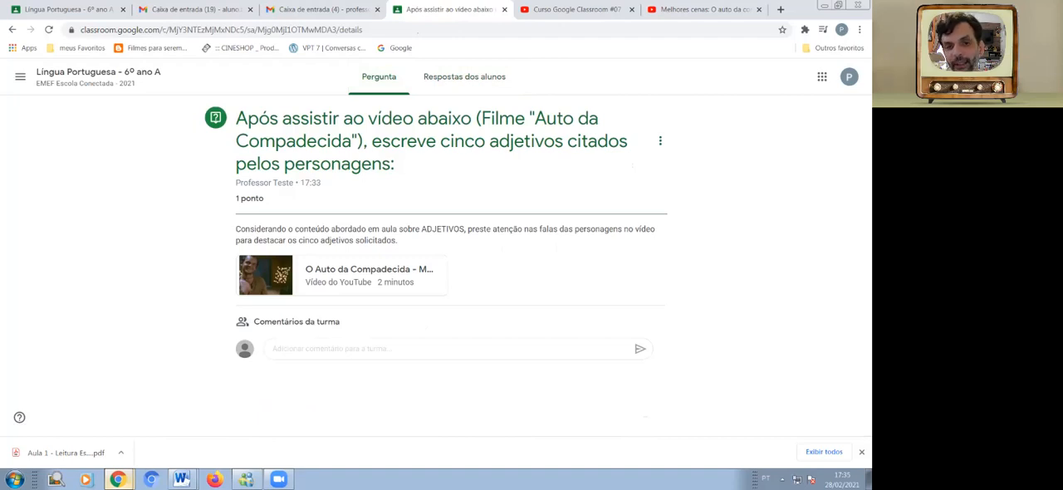
{"action": "left_click", "coordinate": [660, 140]}
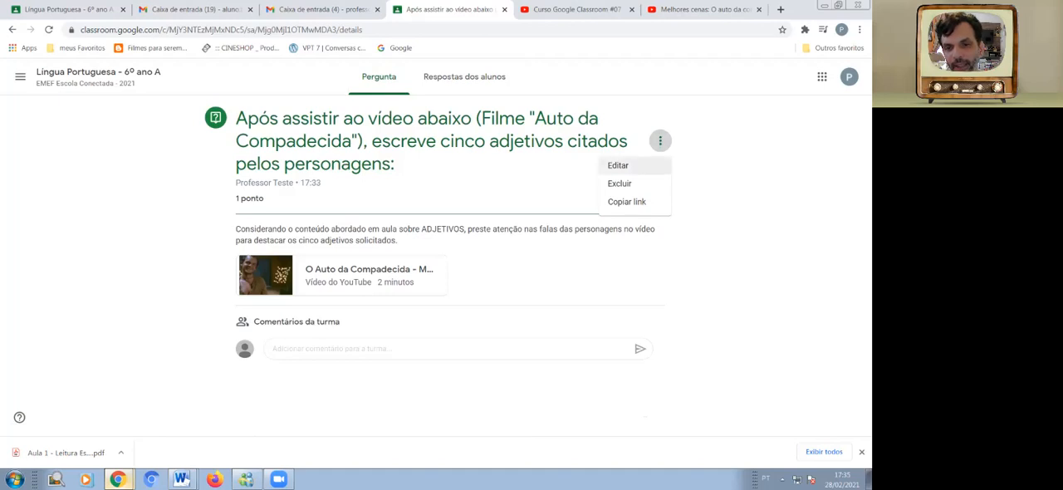
{"action": "left_click", "coordinate": [618, 166]}
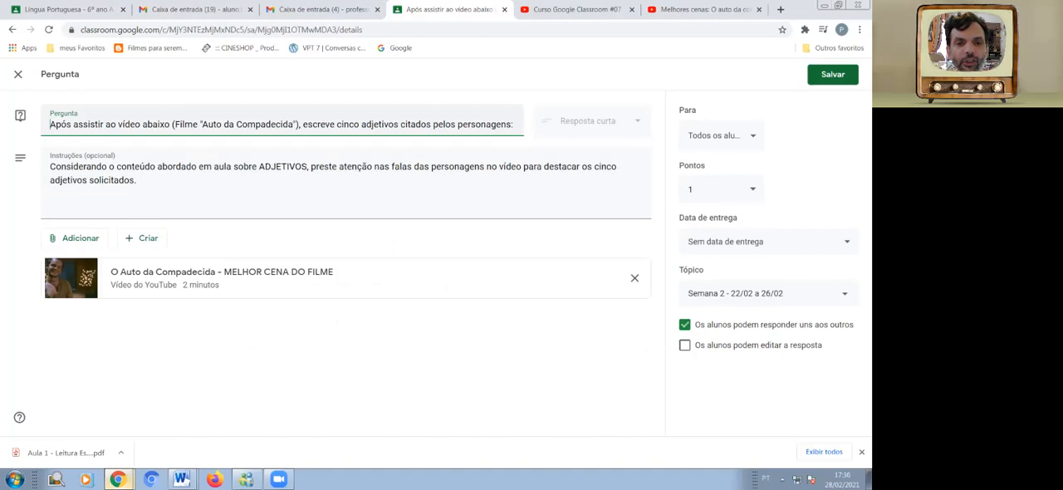
{"action": "key", "text": "BackSpace"}
{"action": "type", "text": "a"}
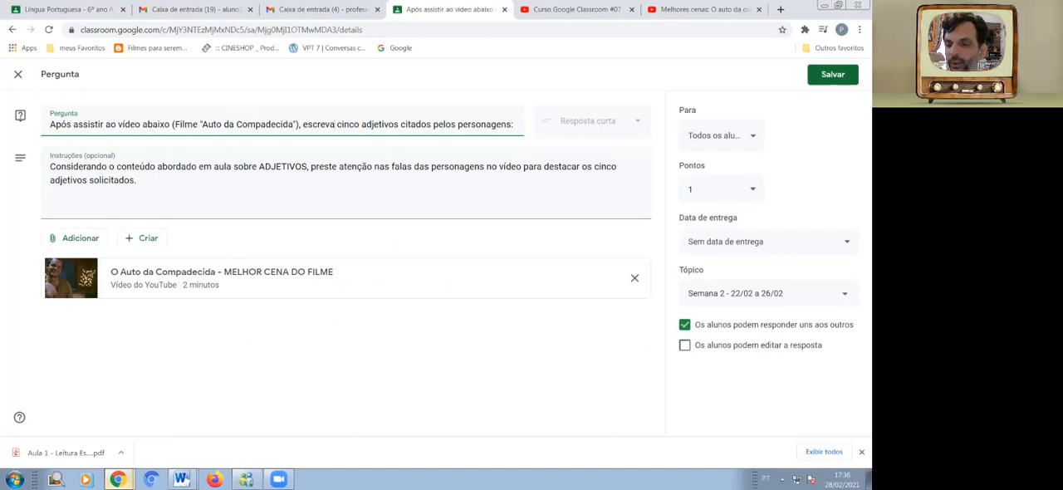
{"action": "left_click", "coordinate": [837, 73]}
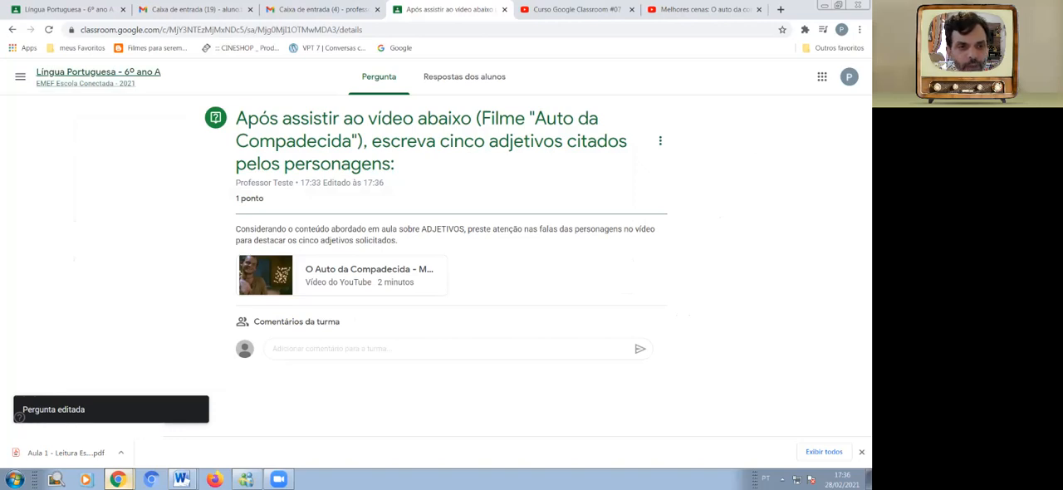
Create a new question in the class activities and set its type to "Múltipla escolha".
{"action": "left_click", "coordinate": [98, 73]}
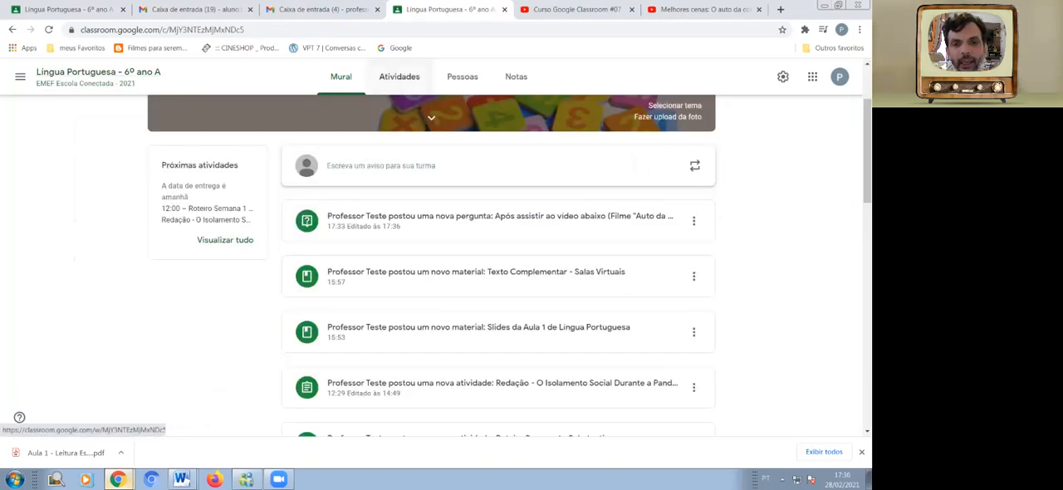
{"action": "left_click", "coordinate": [399, 76]}
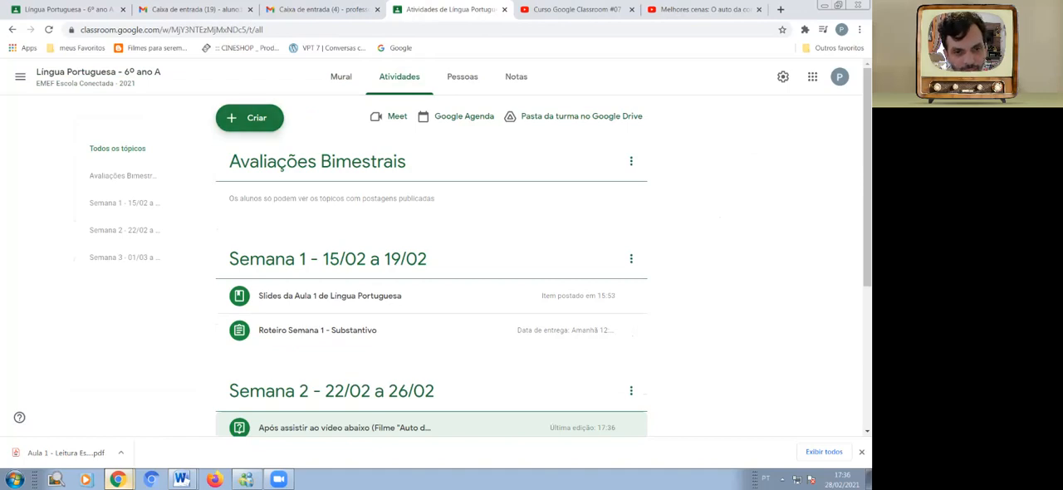
{"action": "left_click", "coordinate": [249, 117]}
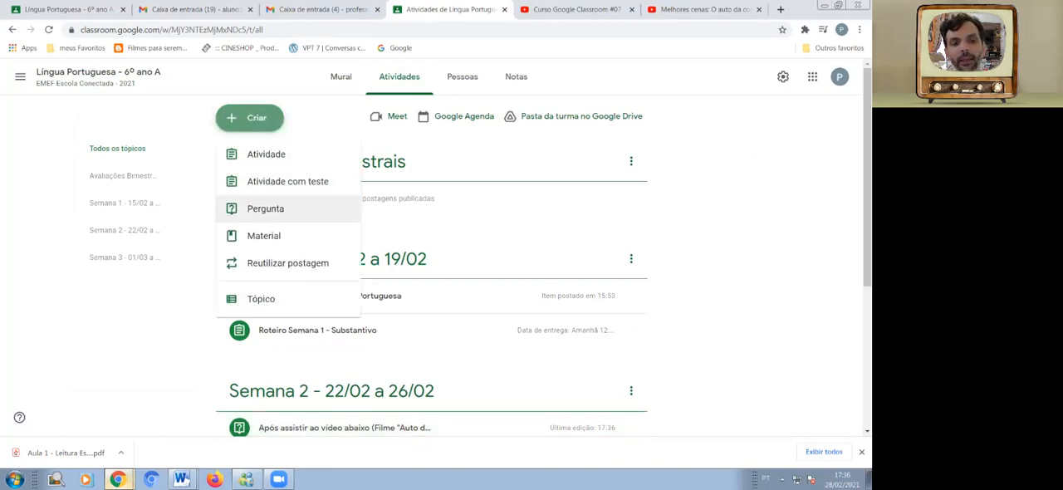
{"action": "left_click", "coordinate": [266, 209]}
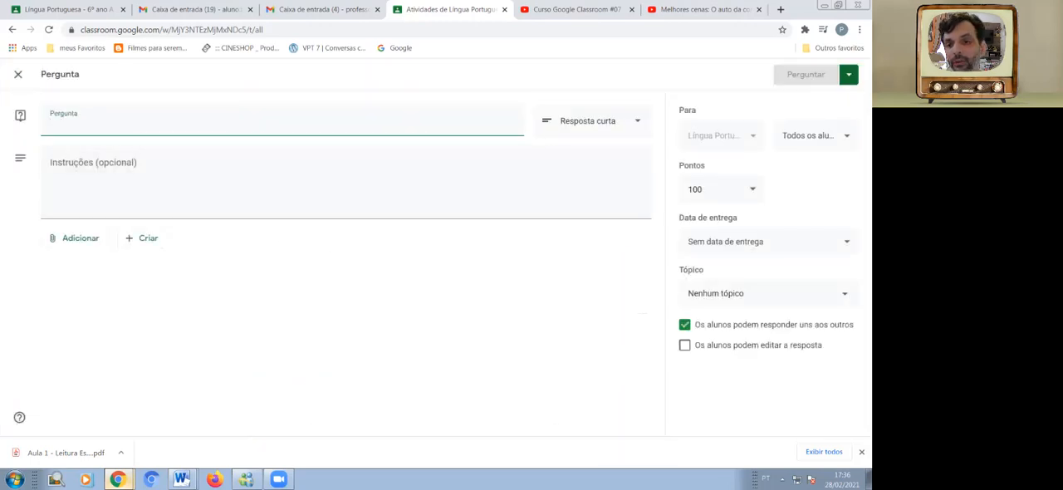
{"action": "left_click", "coordinate": [593, 121]}
{"action": "left_click", "coordinate": [590, 144]}
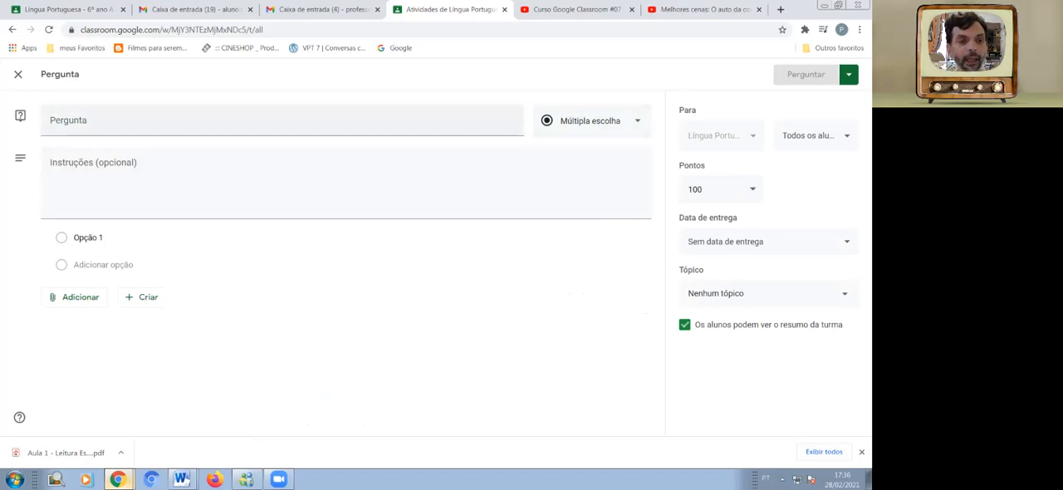
Enter the question text "Qual o dispositivo eletrônico você utiliza para acompanhar as aulas remotas?".
{"action": "left_click", "coordinate": [282, 121]}
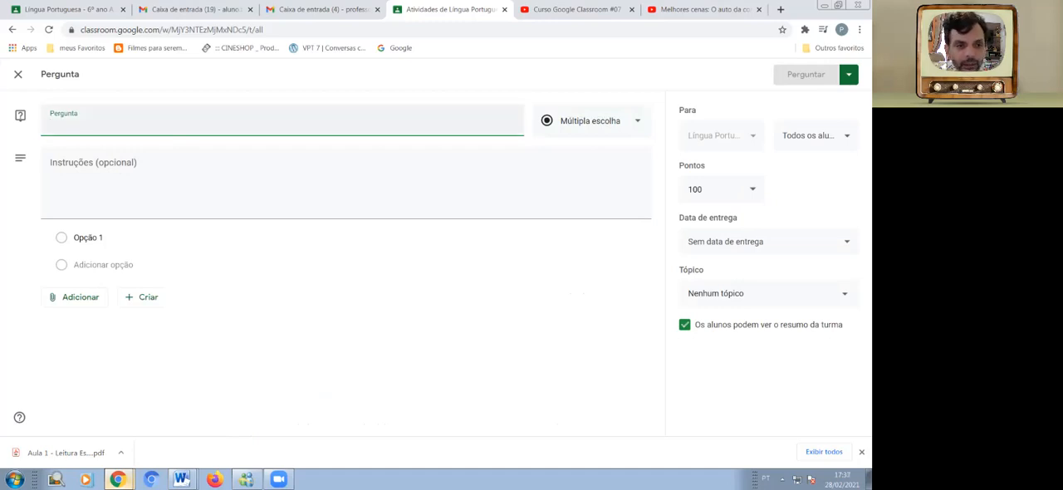
{"action": "type", "text": "Qual o dis"}
{"action": "type", "text": "ppositivo"}
{"action": "key", "text": "BackSpace"}
{"action": "key", "text": "BackSpace"}
{"action": "key", "text": "BackSpace"}
{"action": "key", "text": "BackSpace"}
{"action": "key", "text": "BackSpace"}
{"action": "key", "text": "BackSpace"}
{"action": "key", "text": "BackSpace"}
{"action": "key", "text": "BackSpace"}
{"action": "key", "text": "BackSpace"}
{"action": "type", "text": "osit"}
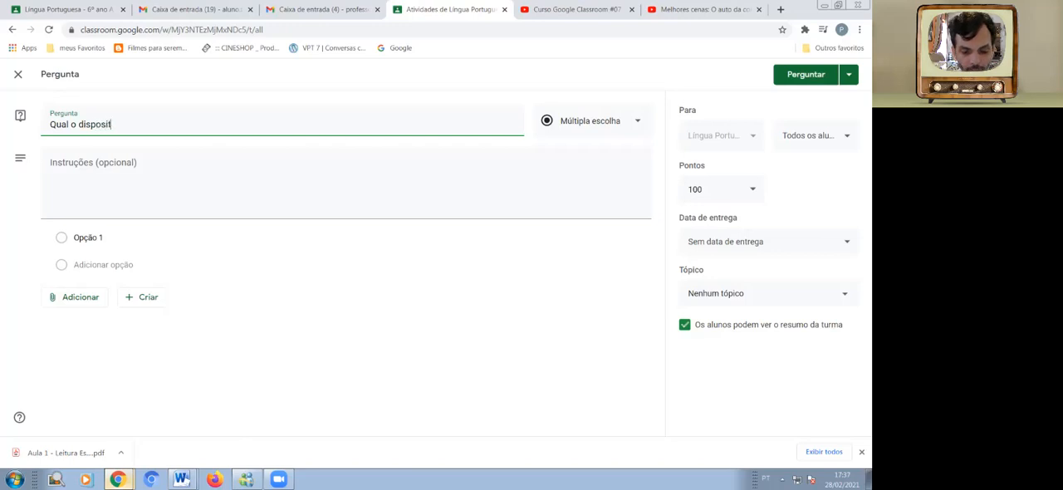
{"action": "type", "text": "ivo elet"}
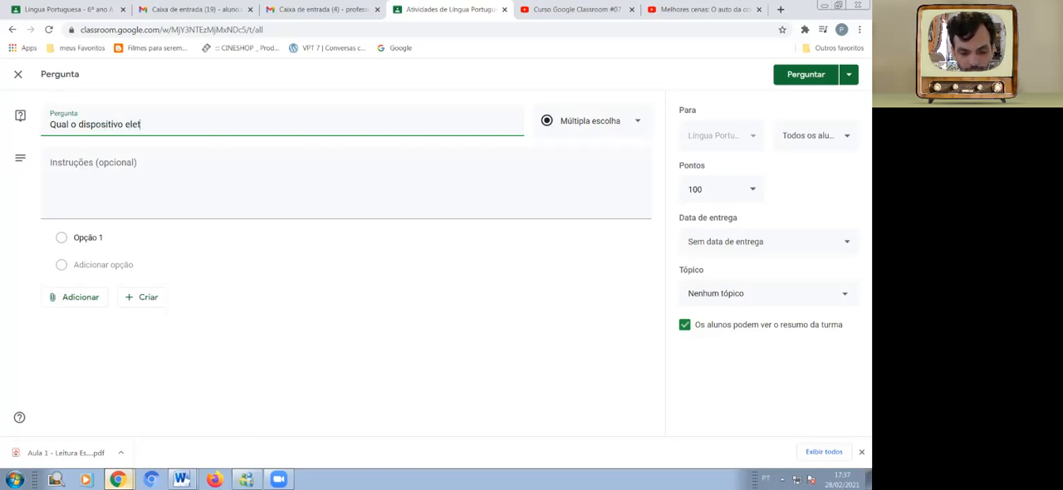
{"action": "type", "text": "rônico "}
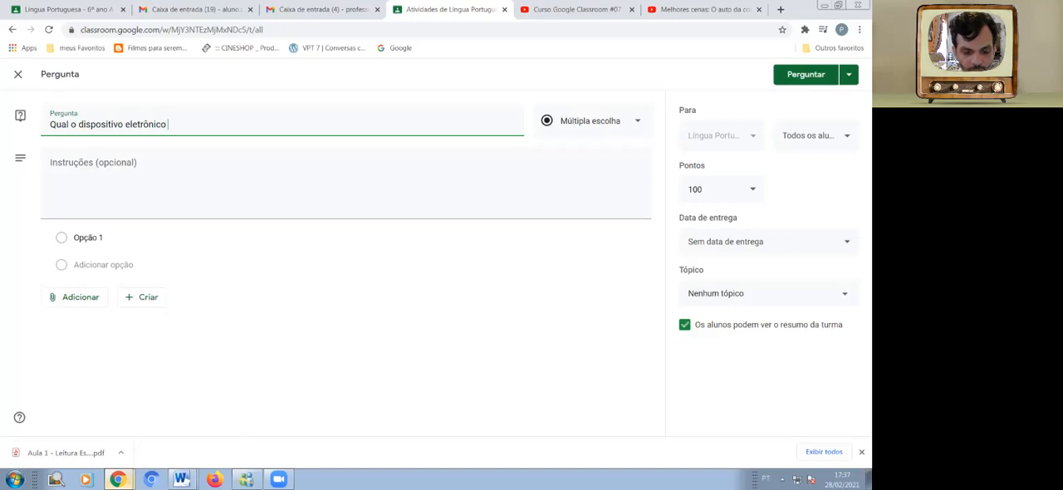
{"action": "type", "text": "você ut"}
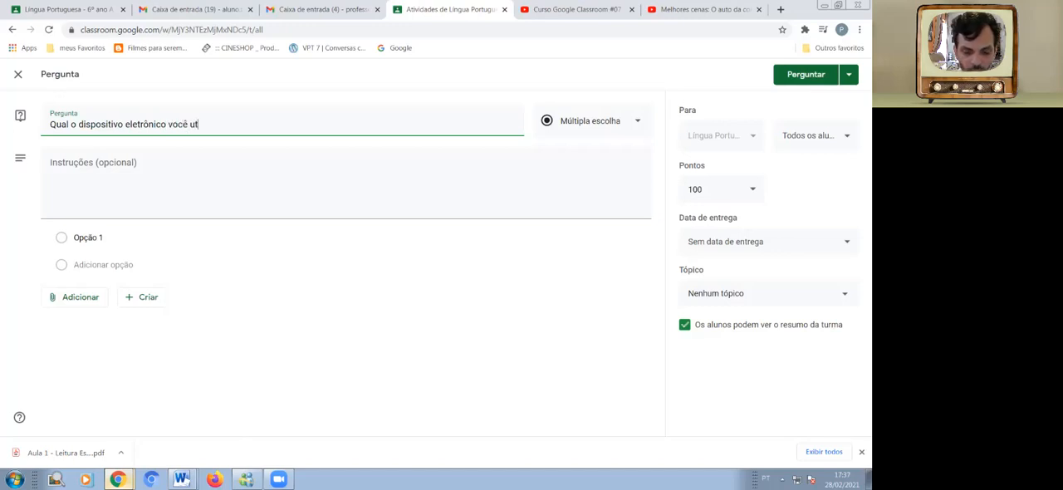
{"action": "type", "text": "iliza par"}
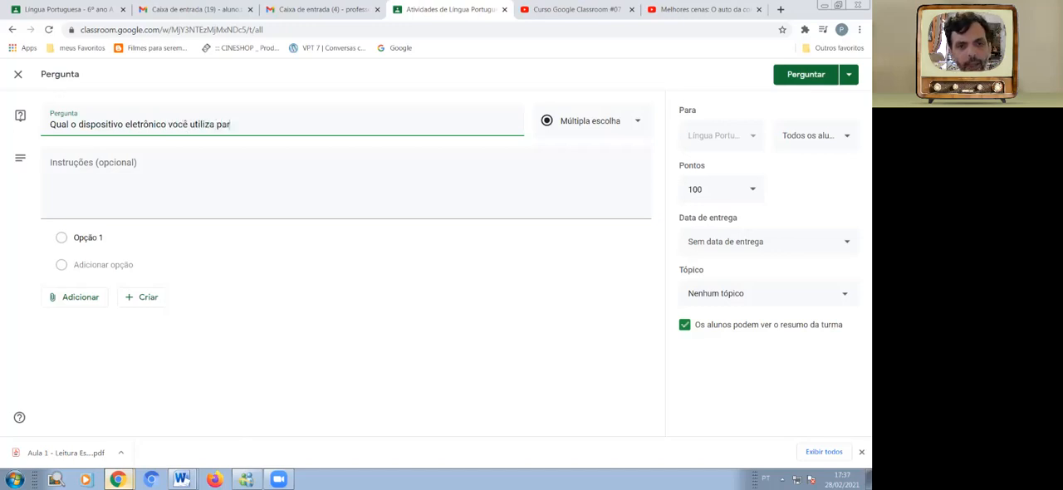
{"action": "type", "text": "a acompanhar as ala"}
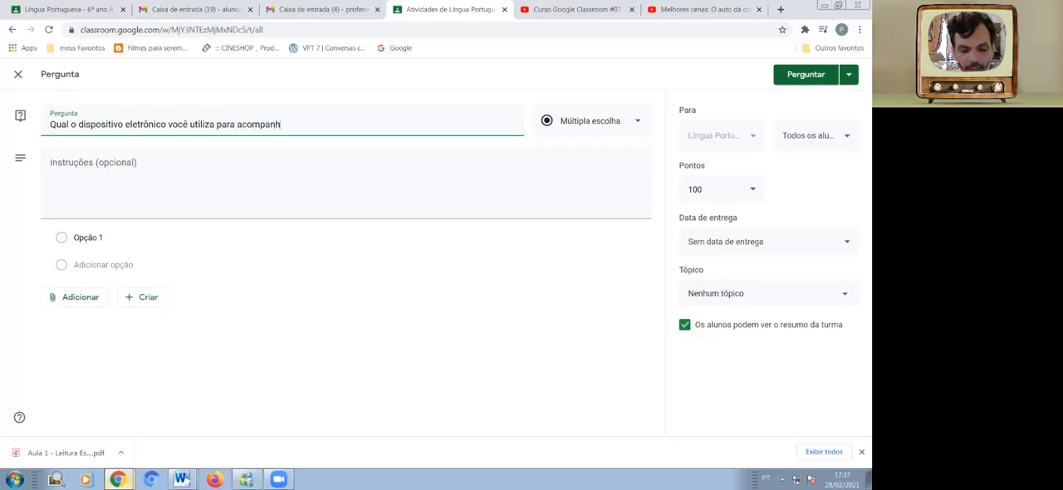
{"action": "key", "text": "BackSpace"}
{"action": "key", "text": "BackSpace"}
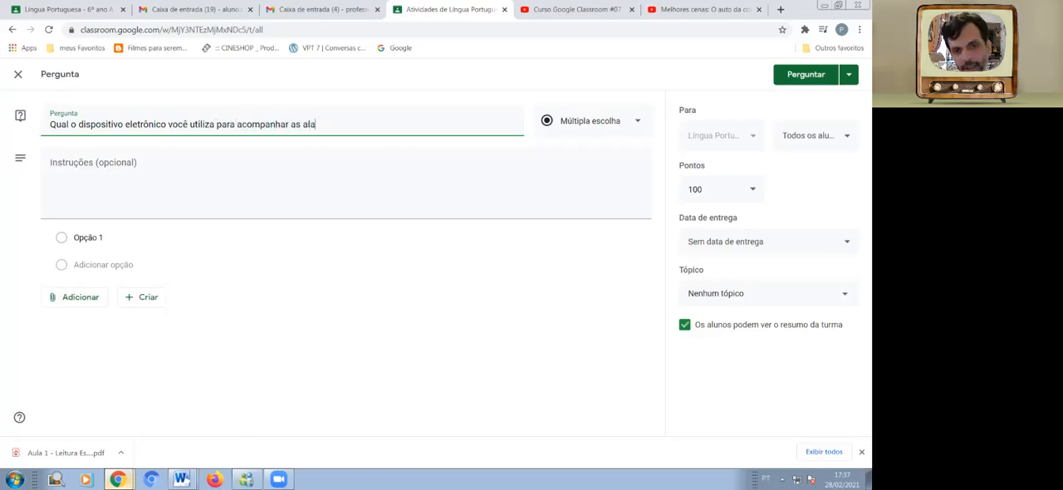
{"action": "type", "text": "ulas rem"}
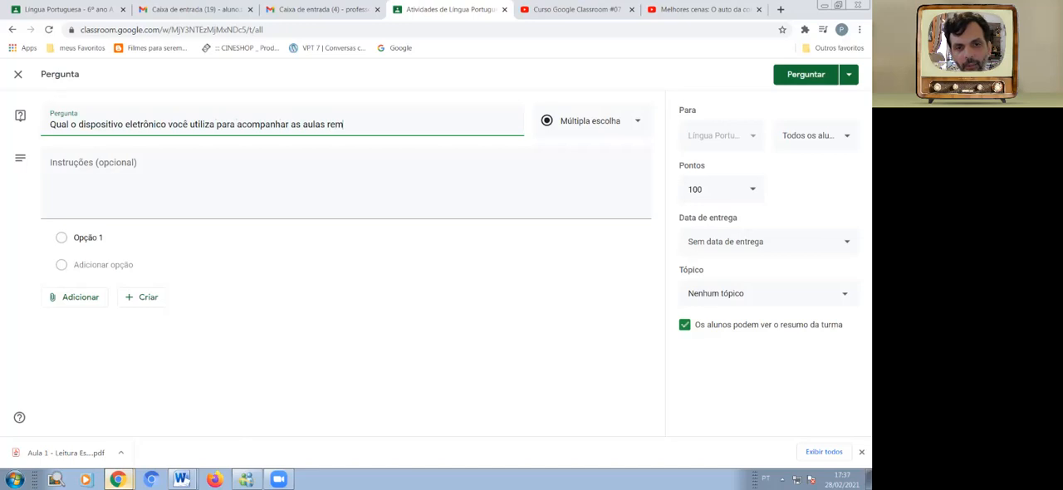
{"action": "type", "text": "otas?"}
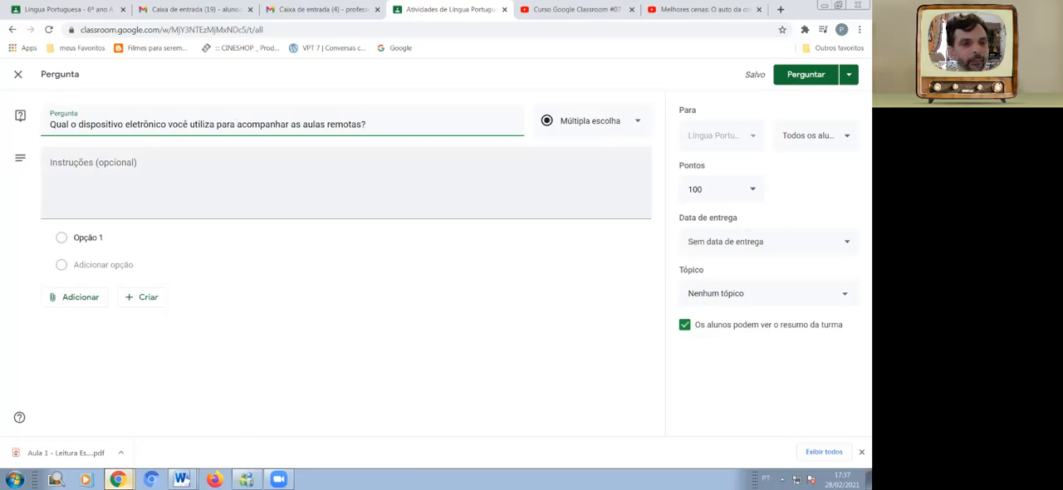
Enter the question's instructions: "Selecione apenas um item, mesmo que você possua mais de um dispositivo.".
{"action": "left_click", "coordinate": [346, 183]}
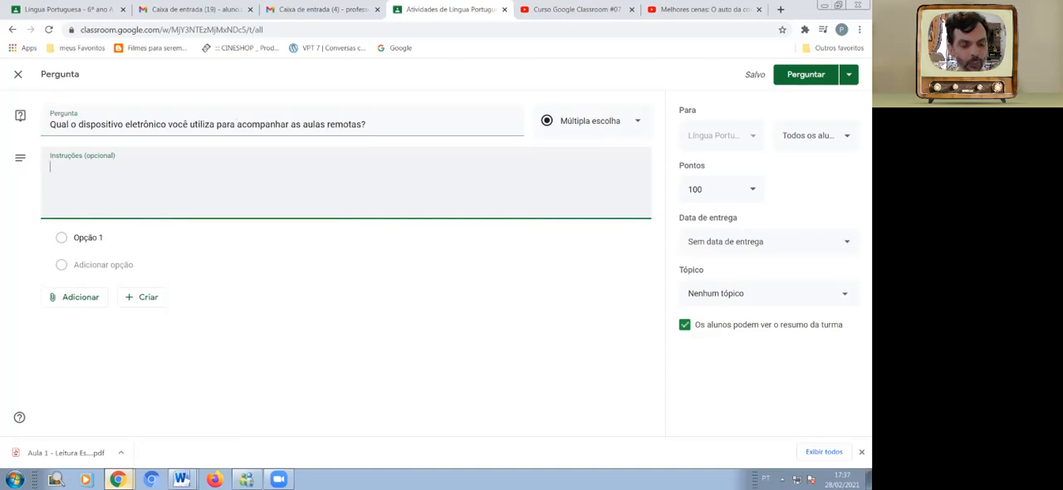
{"action": "type", "text": "Slecione"}
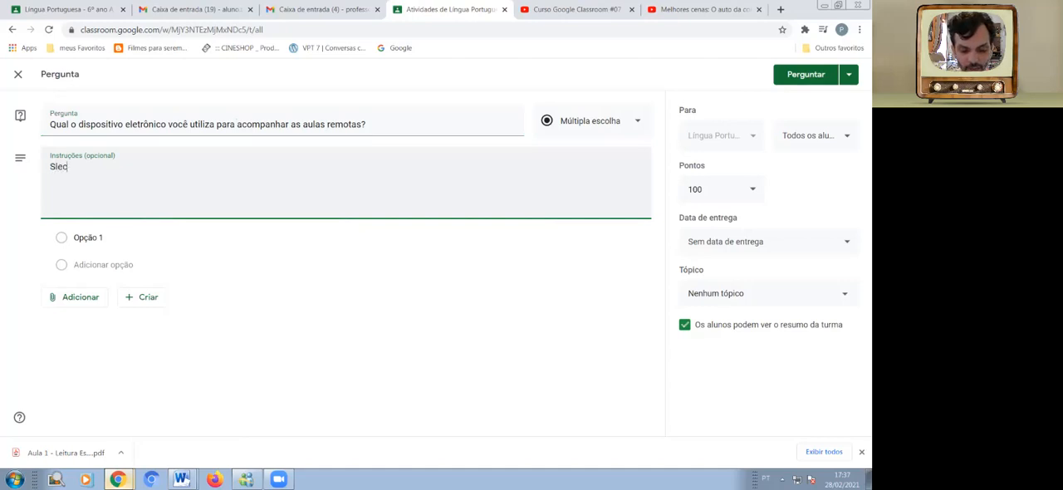
{"action": "key", "text": "BackSpace"}
{"action": "key", "text": "BackSpace"}
{"action": "key", "text": "BackSpace"}
{"action": "key", "text": "BackSpace"}
{"action": "key", "text": "BackSpace"}
{"action": "key", "text": "BackSpace"}
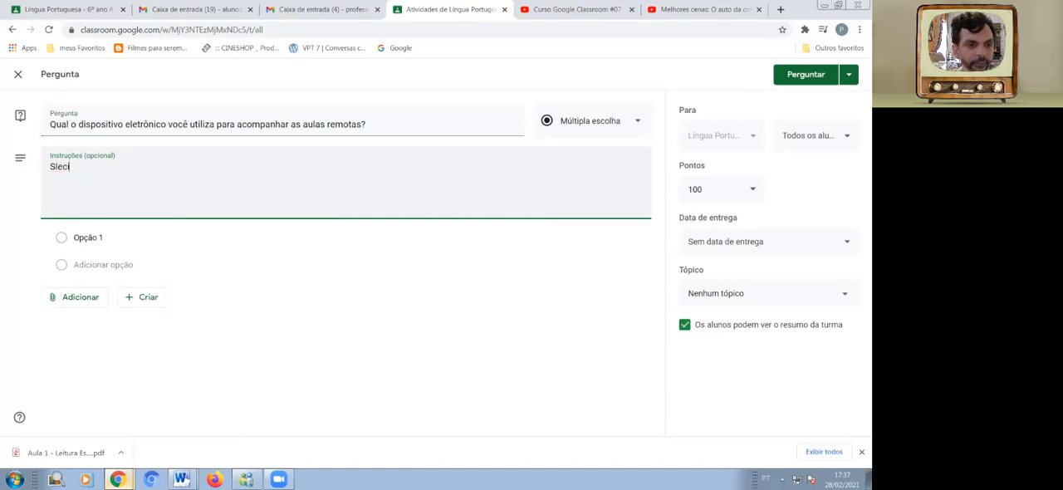
{"action": "type", "text": "elecione ape"}
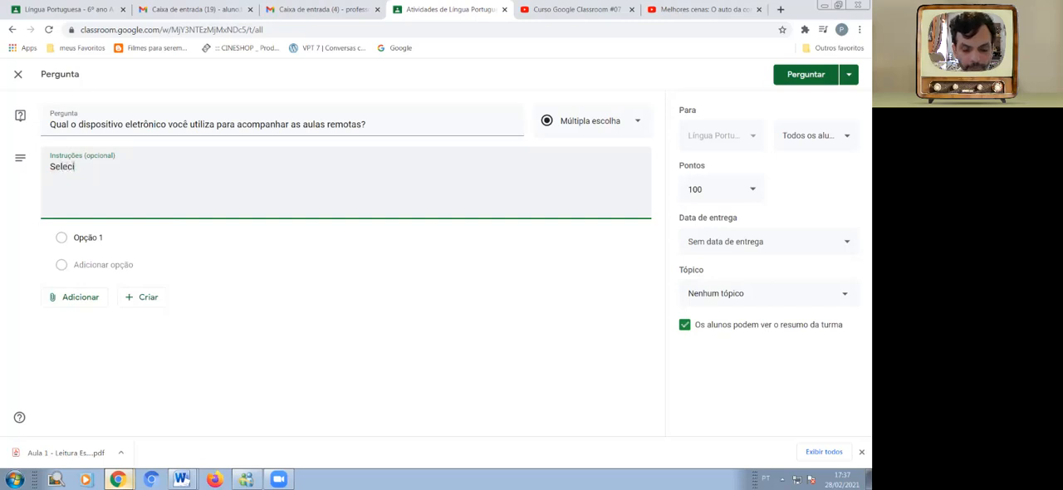
{"action": "type", "text": "nas u"}
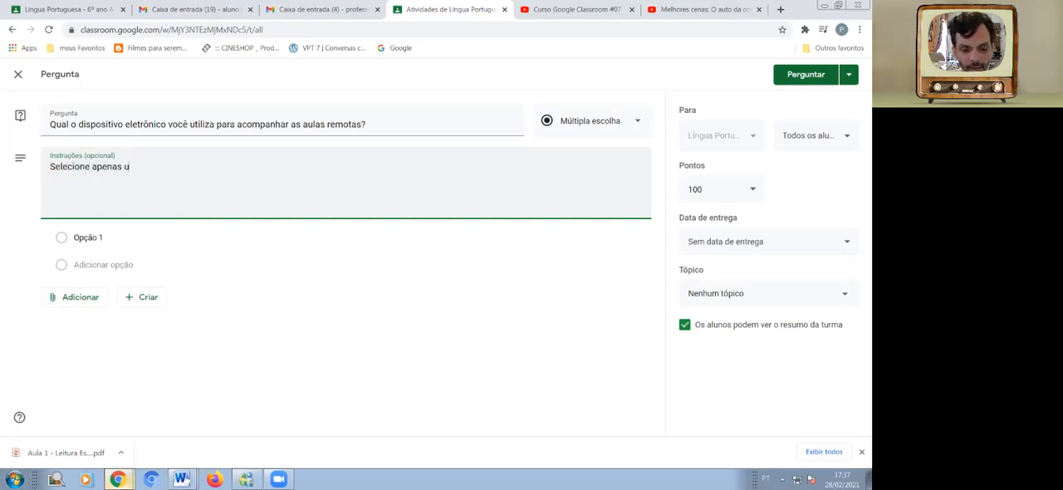
{"action": "type", "text": "m item, m"}
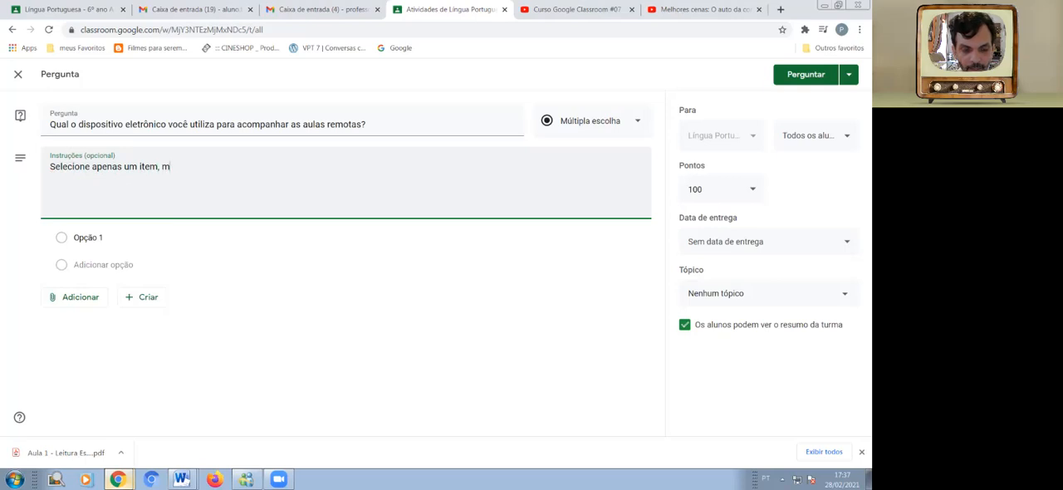
{"action": "type", "text": "esmo que voc"}
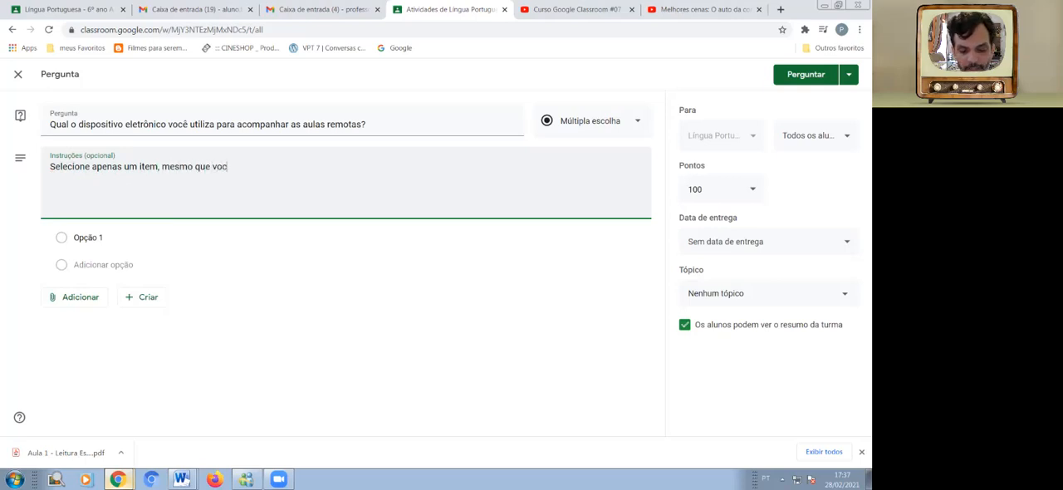
{"action": "type", "text": "ê possua ma"}
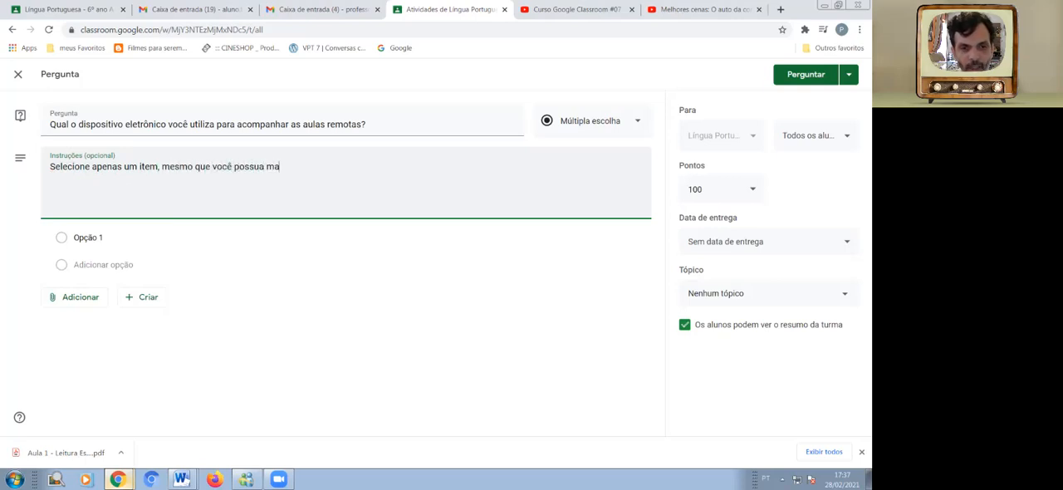
{"action": "type", "text": "is de um "}
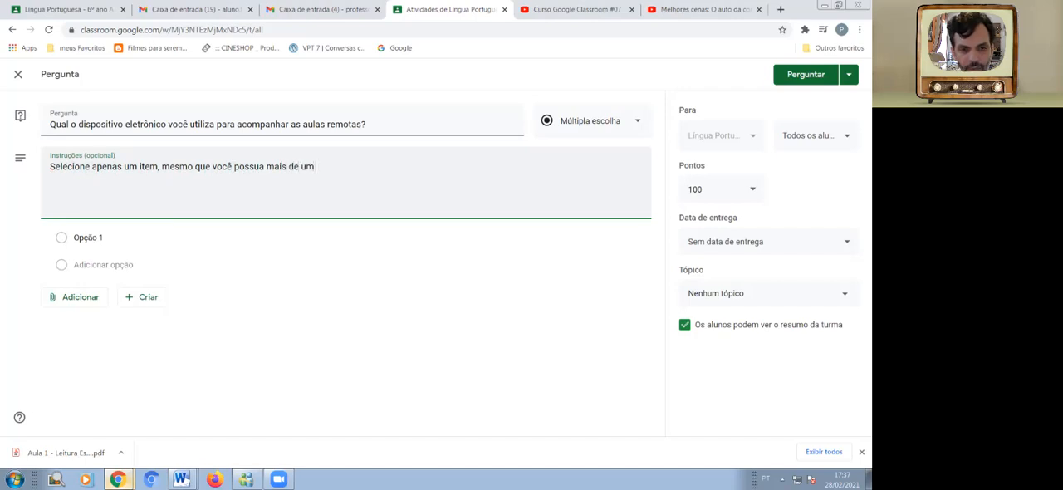
{"action": "type", "text": "dispositivo."}
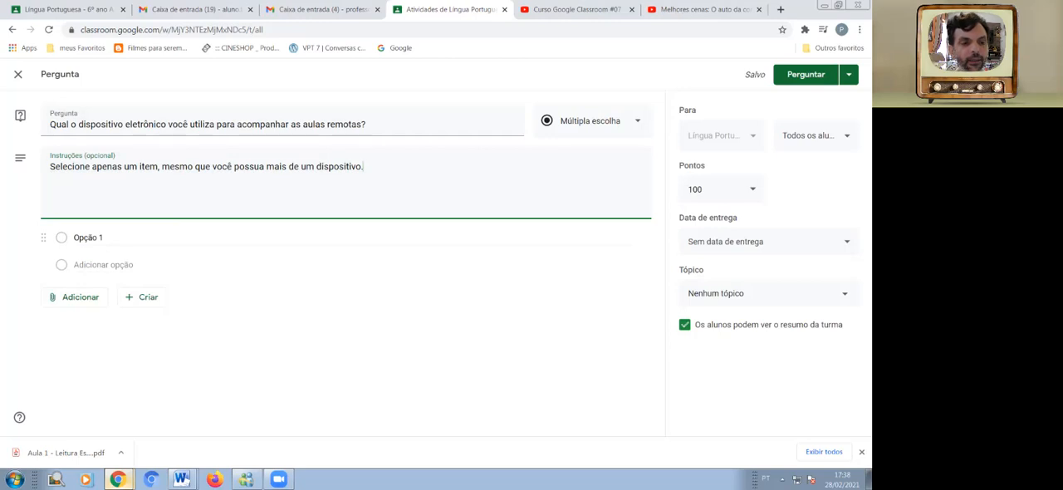
Set the first answer option to "Computador Desktop (de mesa)".
{"action": "left_click", "coordinate": [89, 238]}
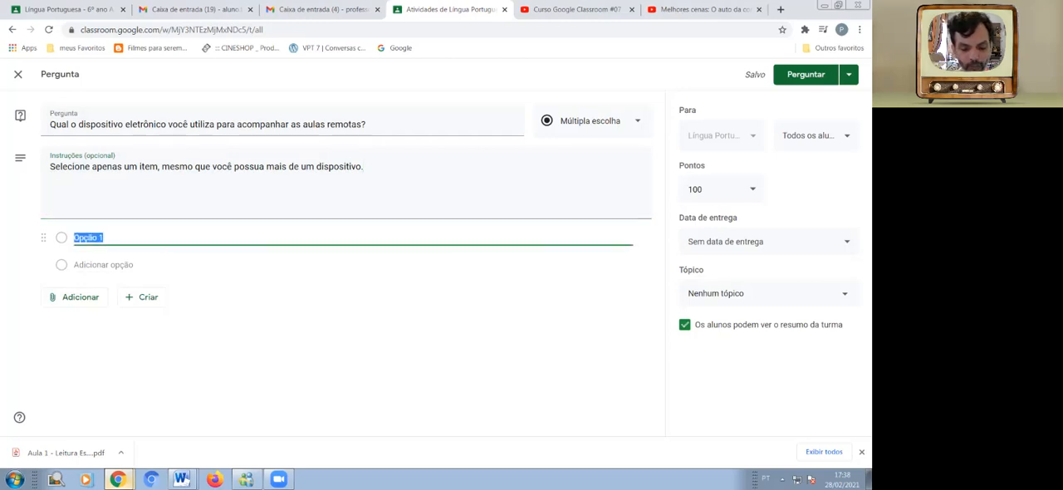
{"action": "type", "text": "Com"}
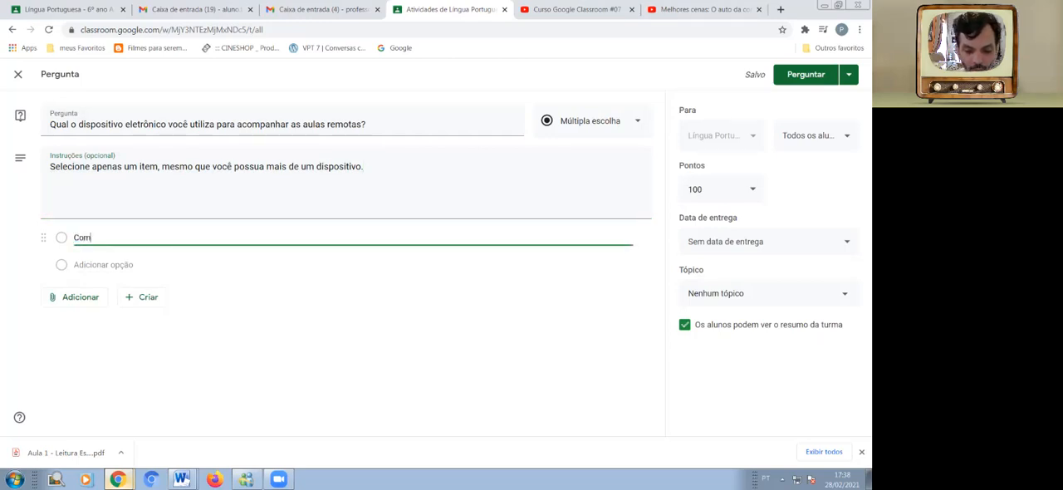
{"action": "type", "text": "putador "}
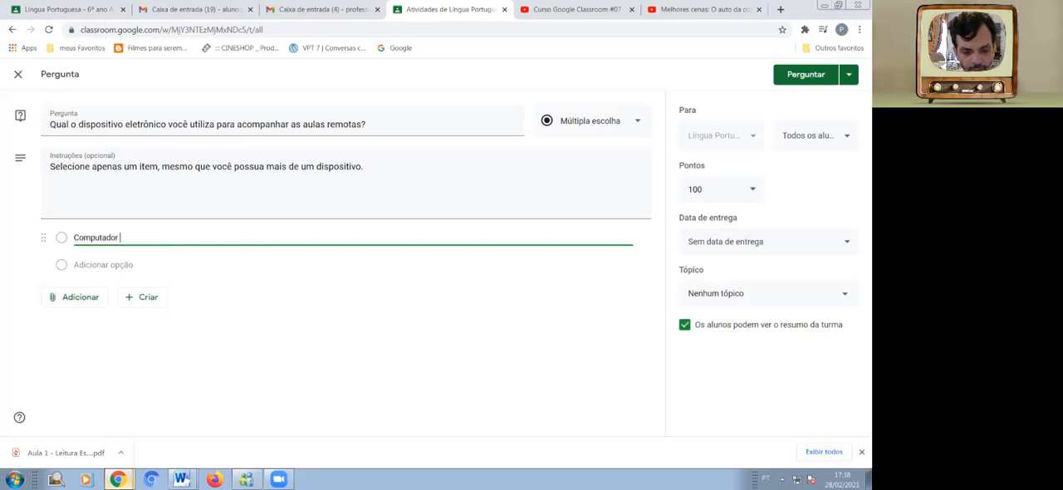
{"action": "type", "text": "Desk"}
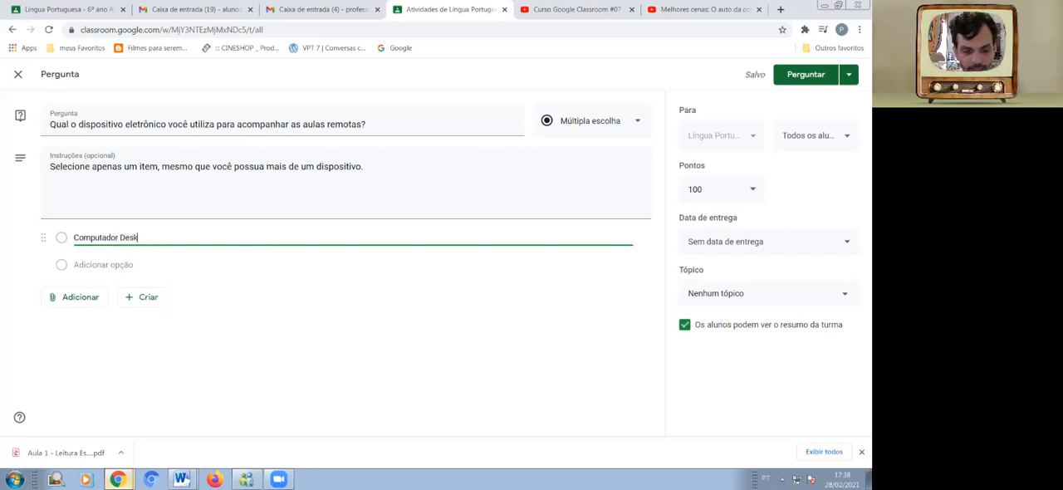
{"action": "type", "text": "top (de mesa)"}
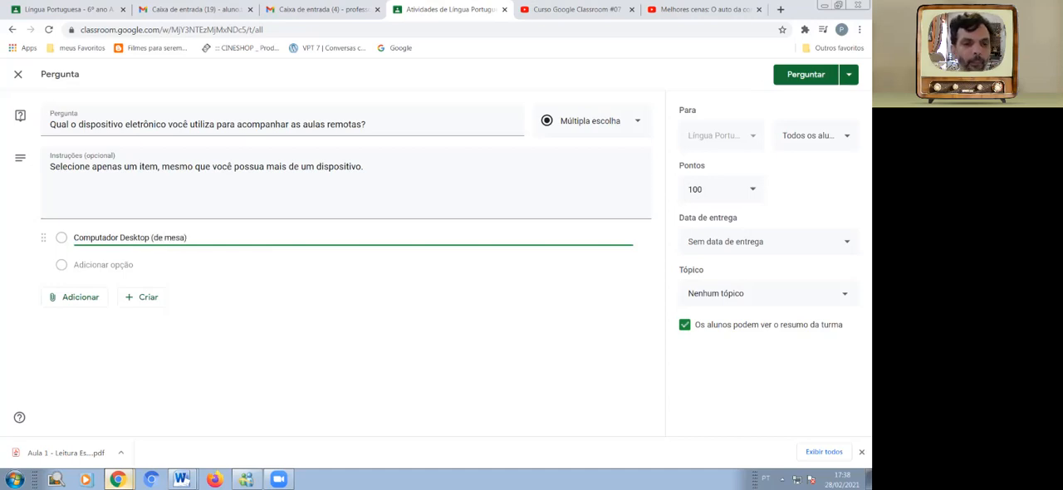
Add "Notebook", "Celular" and "Tablet" as the second, third and fourth answer options.
{"action": "key", "text": "Return"}
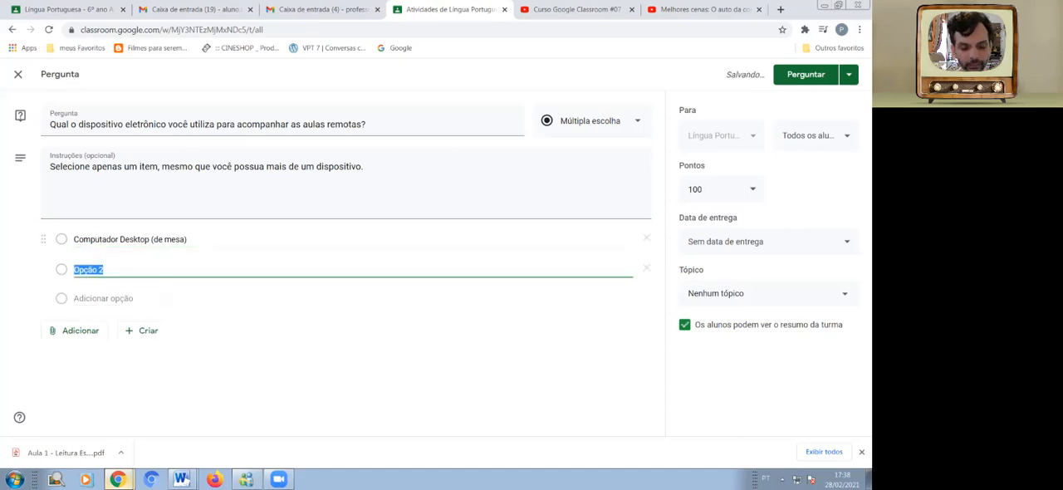
{"action": "type", "text": "Notebook"}
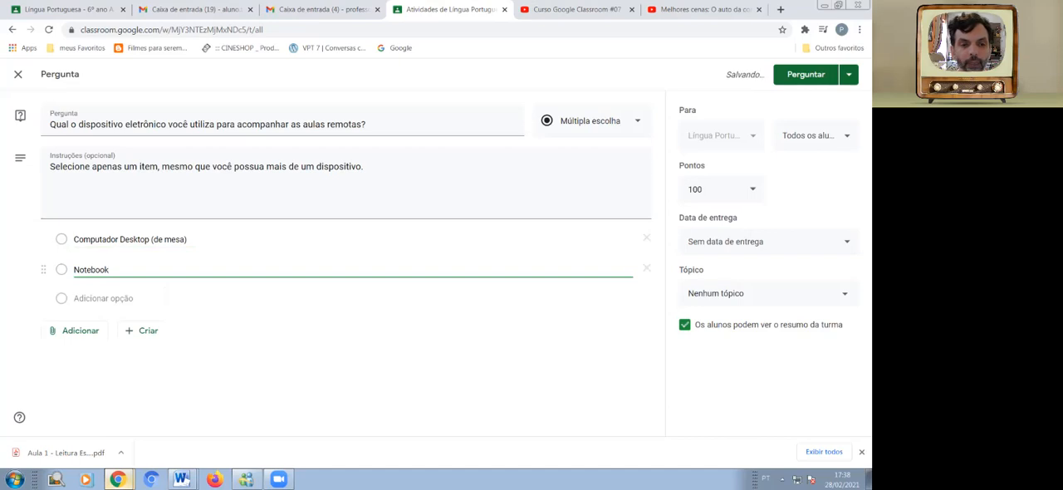
{"action": "key", "text": "Return"}
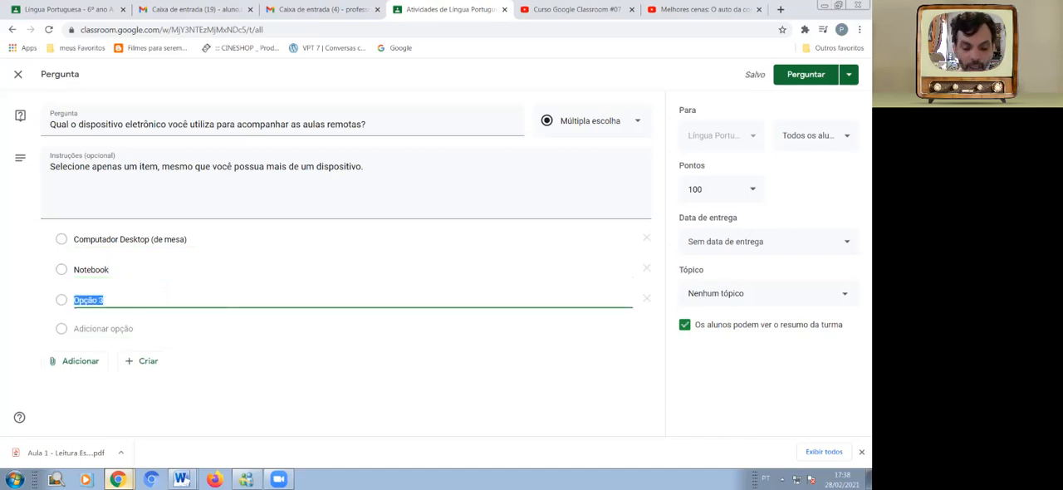
{"action": "type", "text": "Celular"}
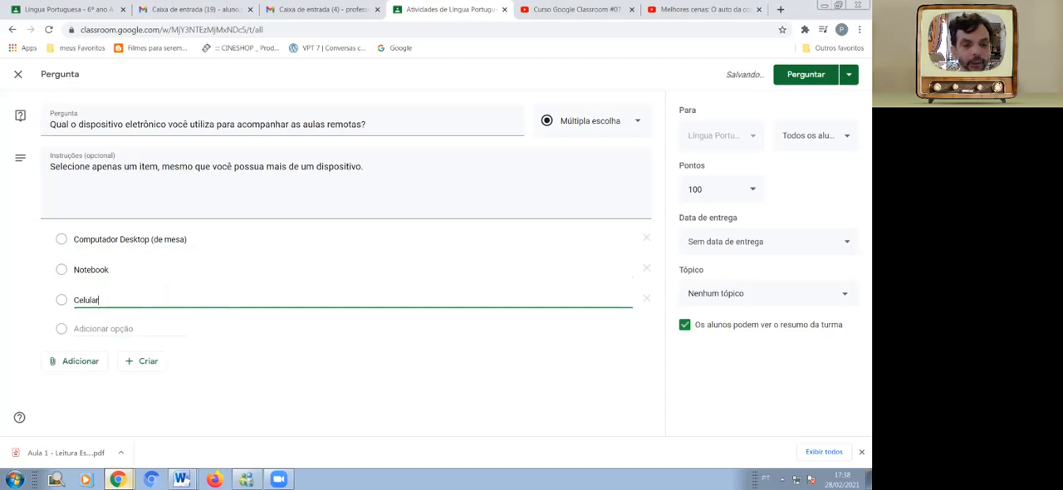
{"action": "key", "text": "Return"}
{"action": "type", "text": "Tablet"}
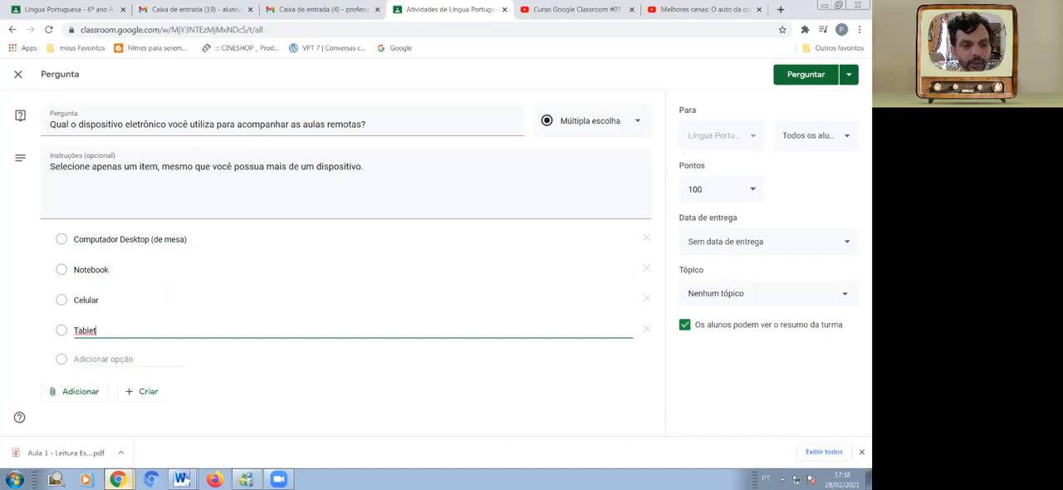
Add a fifth answer option reading "Não tenho dispositivo eletrônico".
{"action": "key", "text": "Return"}
{"action": "type", "text": "N"}
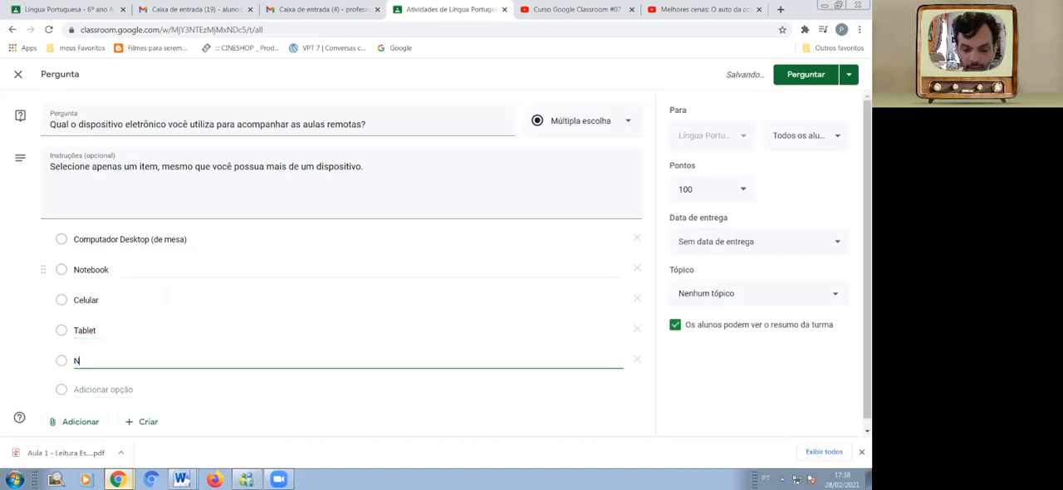
{"action": "type", "text": "ão tenh"}
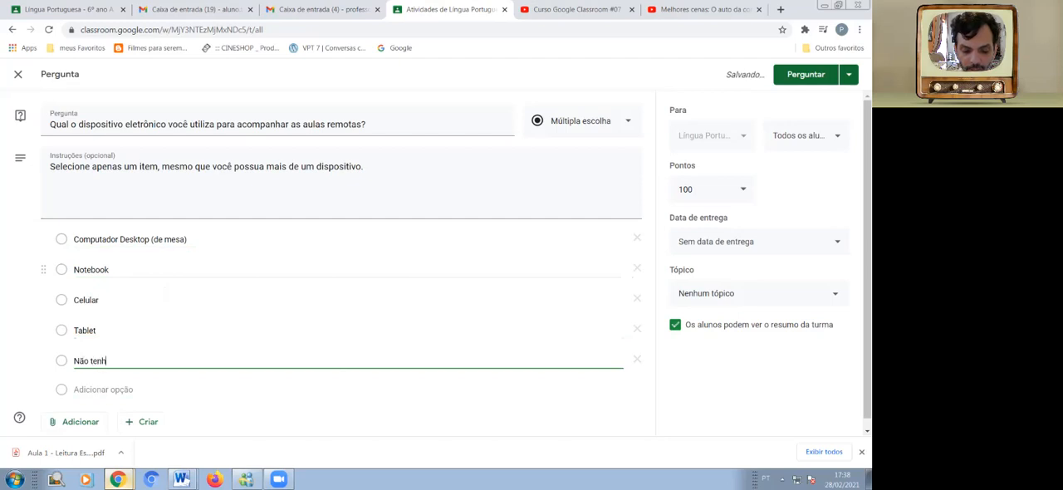
{"action": "type", "text": "o dispositivo "}
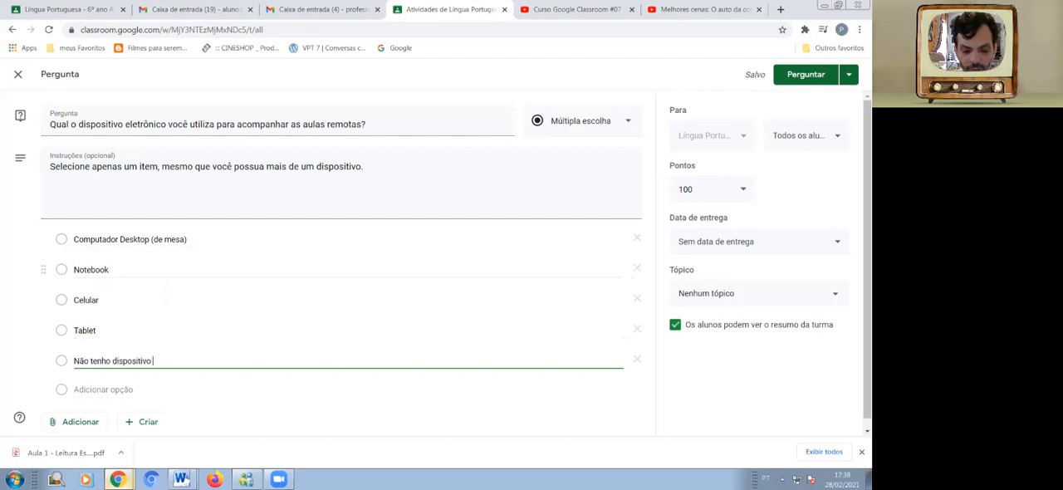
{"action": "type", "text": "eletrônico"}
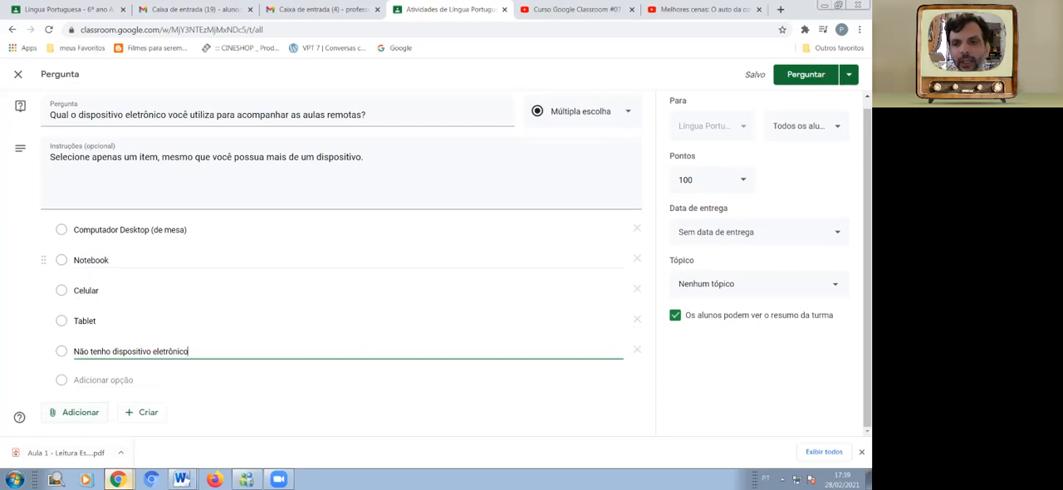
Set the question's points to "Sem nota" and its due date to 1 de mar. de 2021, without a time.
{"action": "scroll", "coordinate": [43, 269], "scroll_direction": "up", "scroll_amount": 1}
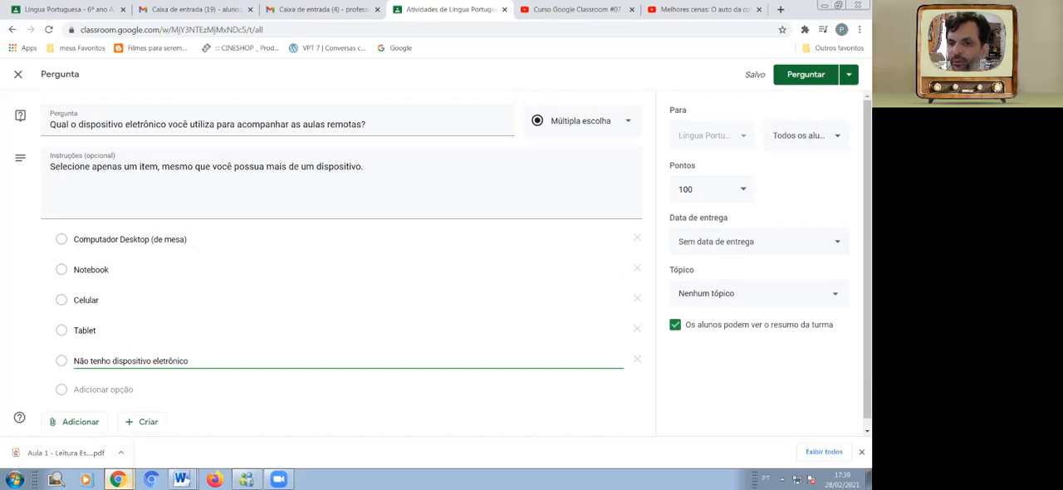
{"action": "left_click", "coordinate": [743, 189]}
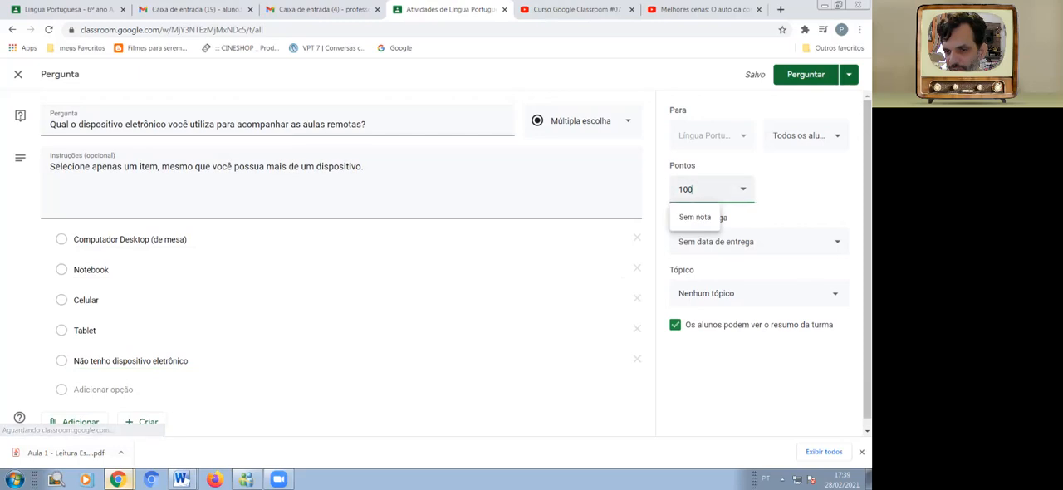
{"action": "left_click", "coordinate": [695, 218]}
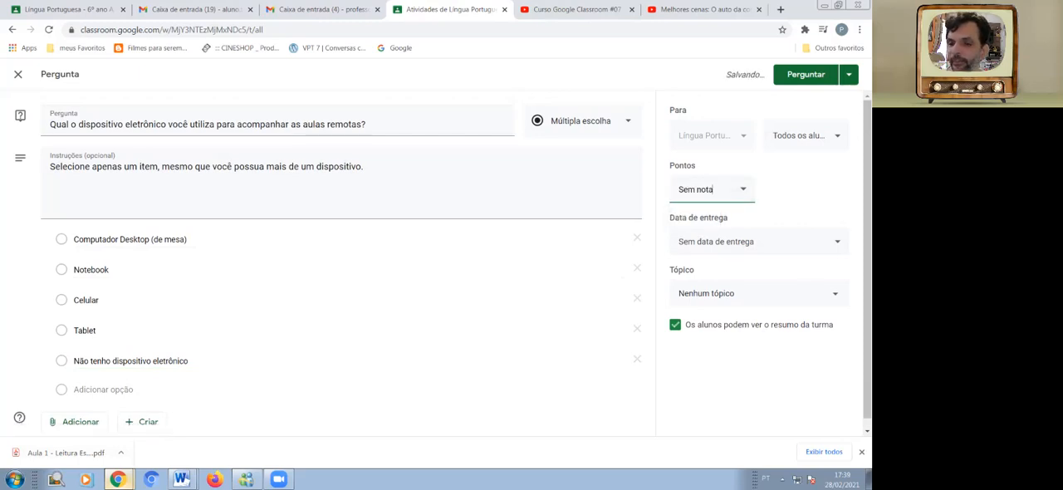
{"action": "left_click", "coordinate": [759, 242]}
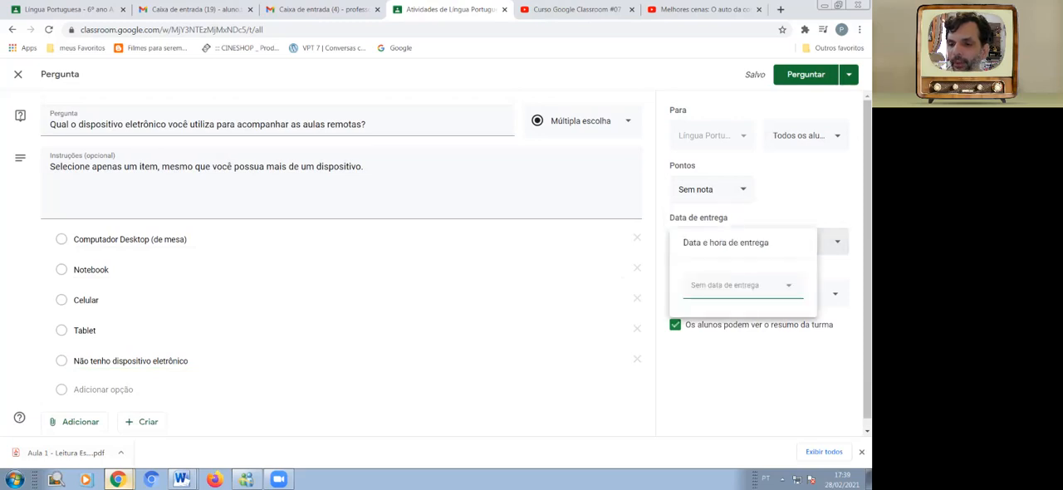
{"action": "left_click", "coordinate": [741, 285]}
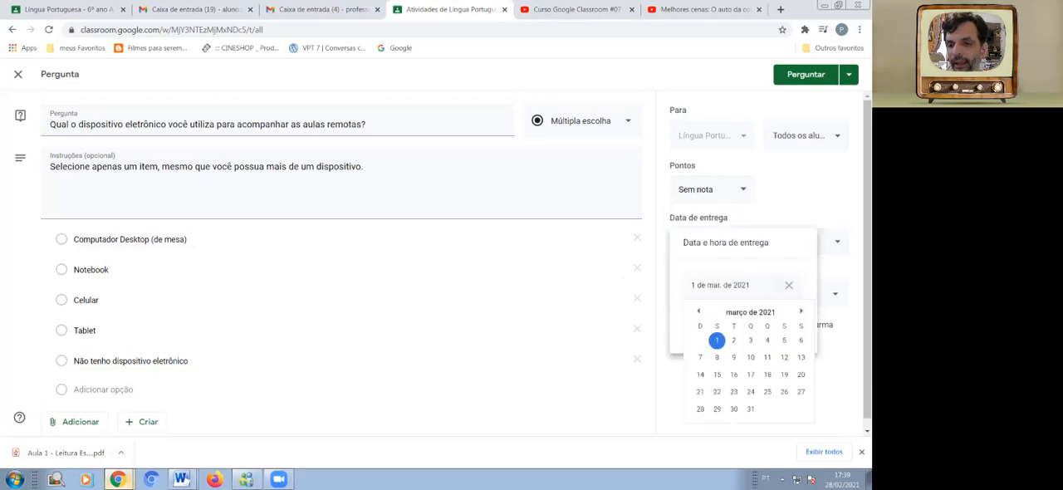
{"action": "left_click", "coordinate": [717, 340]}
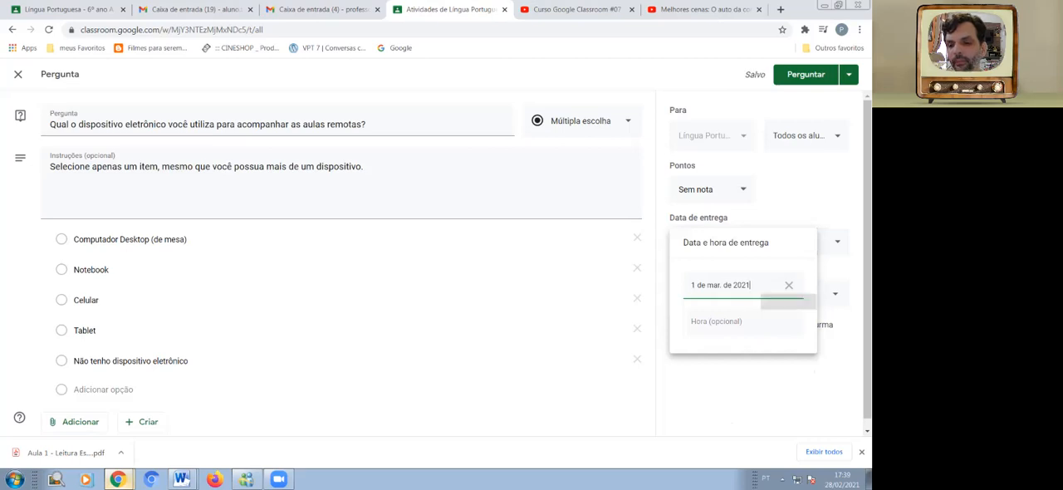
{"action": "key", "text": "Escape"}
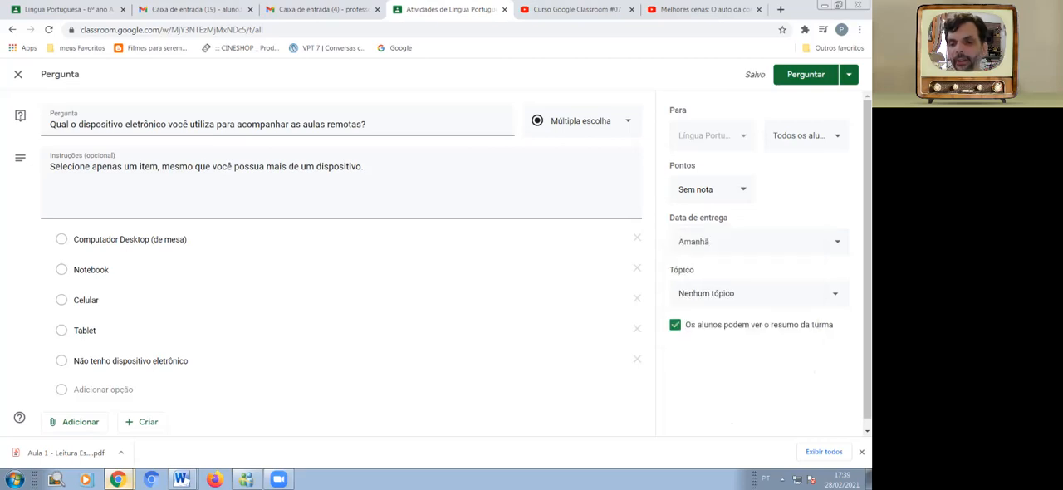
Assign the question to the topic "Semana 1 - 15/02 a 19/02" and disable the option letting students see the class summary.
{"action": "scroll", "coordinate": [443, 262], "scroll_direction": "down", "scroll_amount": 1}
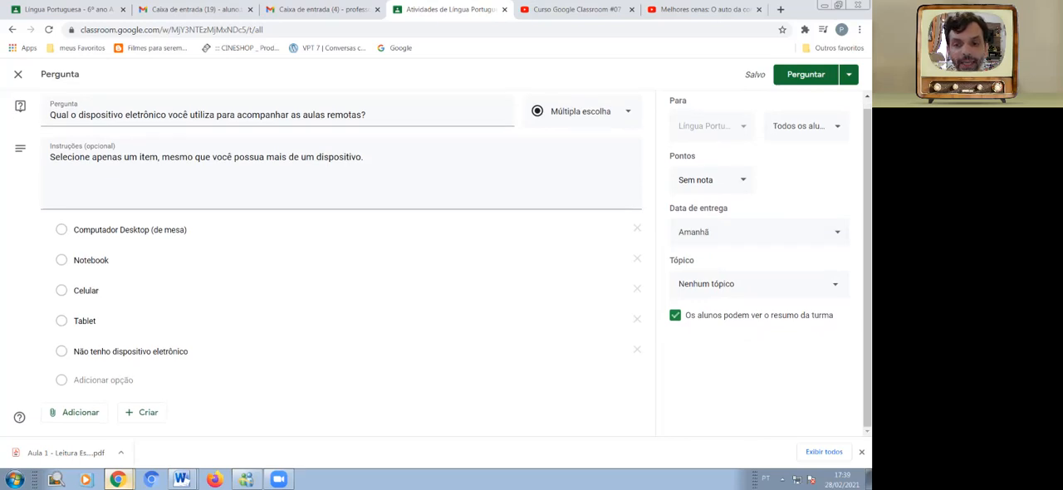
{"action": "left_click", "coordinate": [731, 283]}
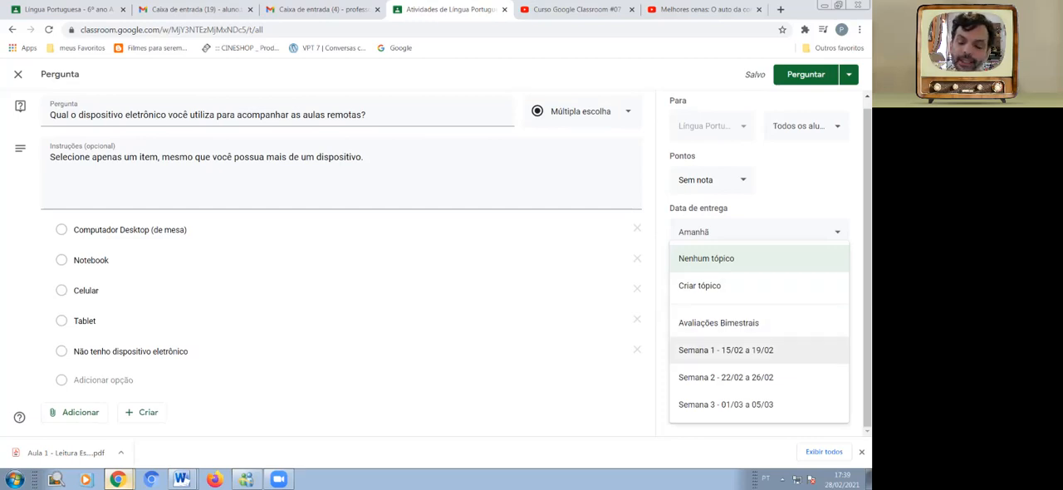
{"action": "left_click", "coordinate": [726, 350]}
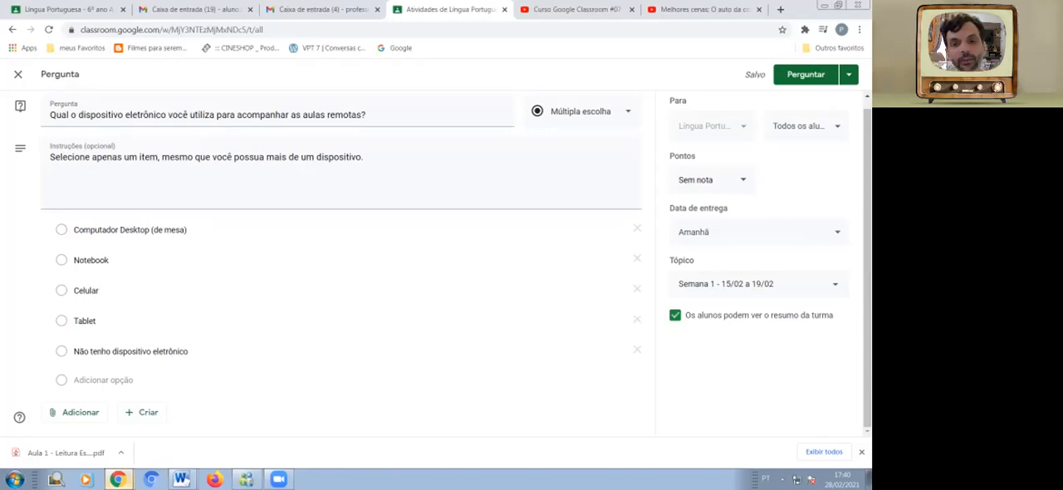
{"action": "left_click", "coordinate": [675, 316]}
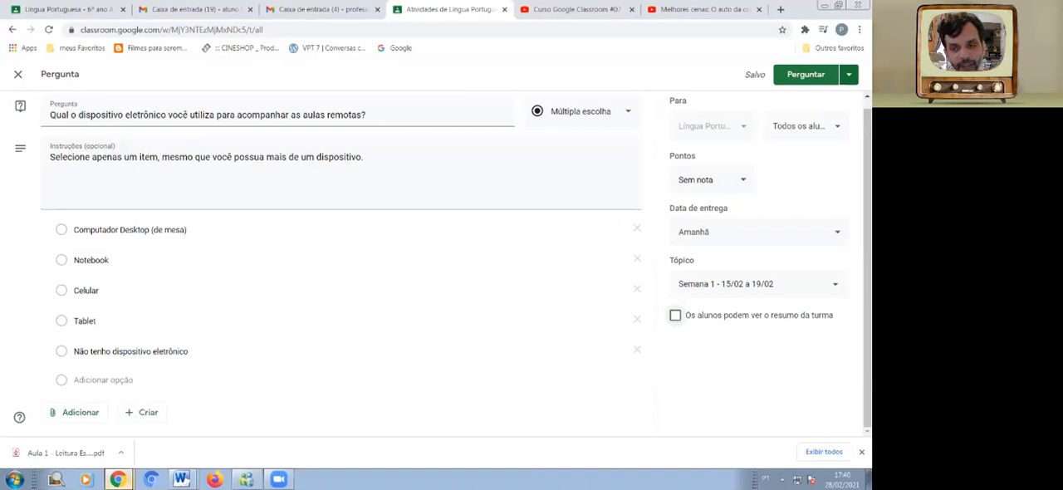
Publish the multiple-choice question about remote-class devices immediately, without scheduling it.
{"action": "left_click", "coordinate": [849, 75]}
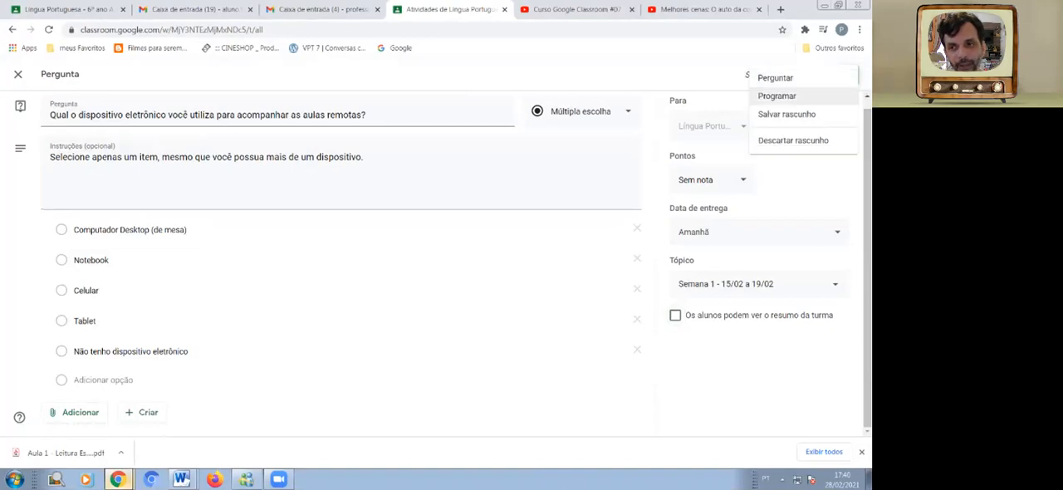
{"action": "left_click", "coordinate": [765, 374]}
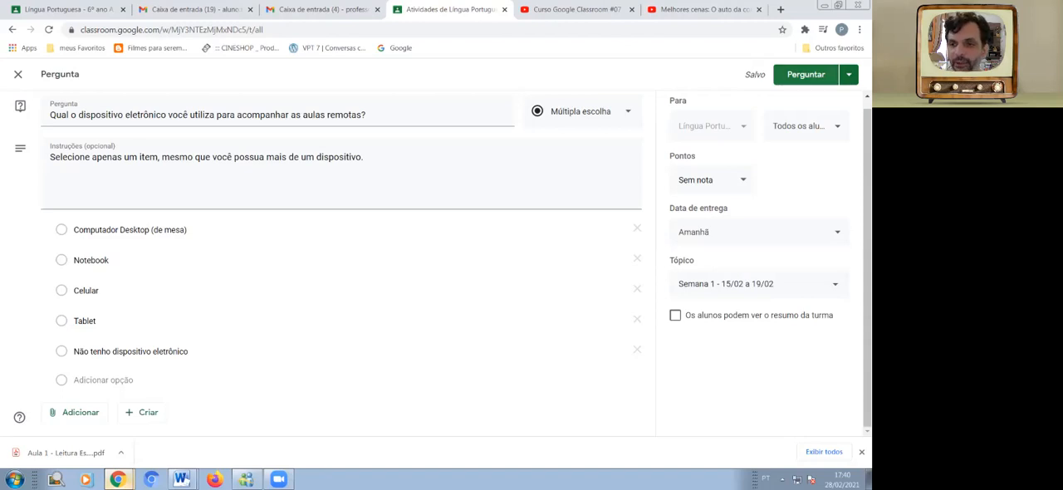
{"action": "left_click", "coordinate": [806, 75]}
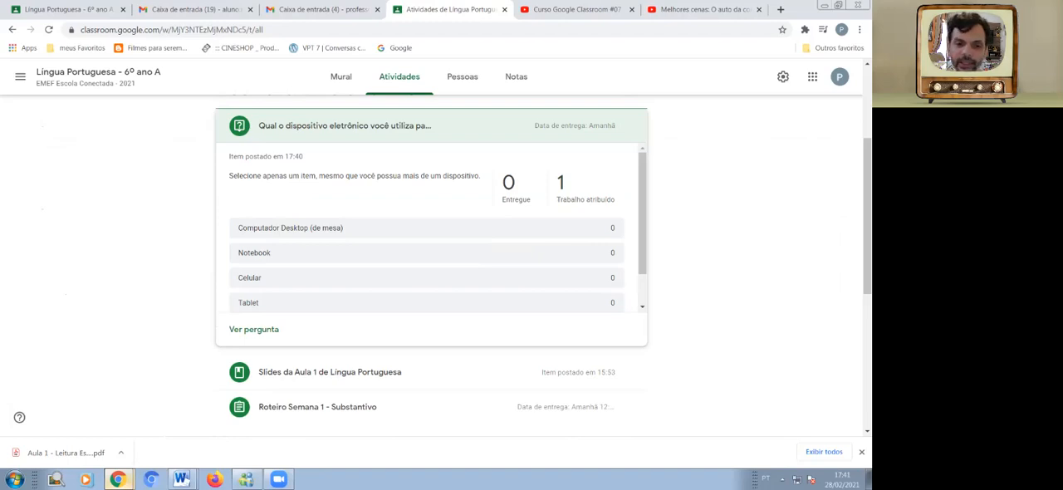
Open the posted device question and examine both its student answers summary and its question page.
{"action": "scroll", "coordinate": [282, 166], "scroll_direction": "up", "scroll_amount": 3}
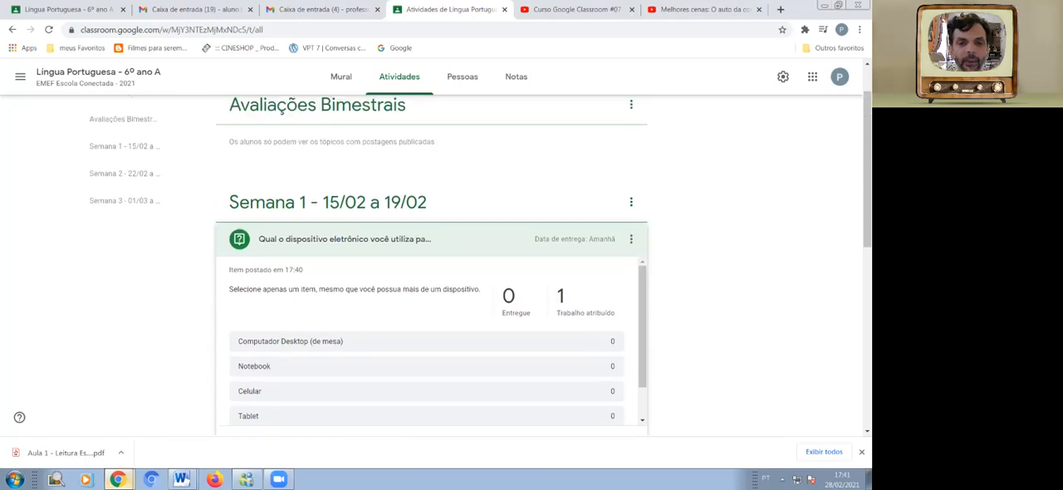
{"action": "scroll", "coordinate": [283, 166], "scroll_direction": "down", "scroll_amount": 3}
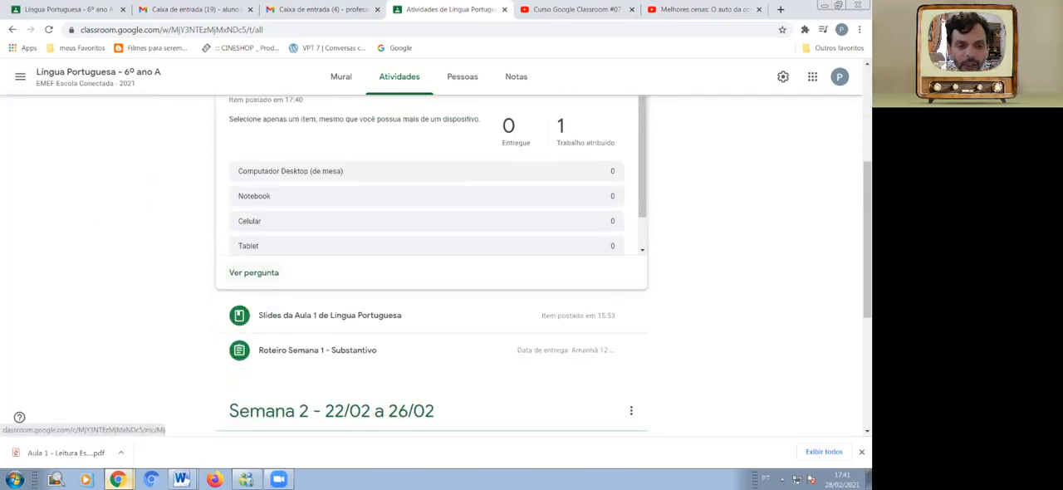
{"action": "left_click", "coordinate": [253, 272]}
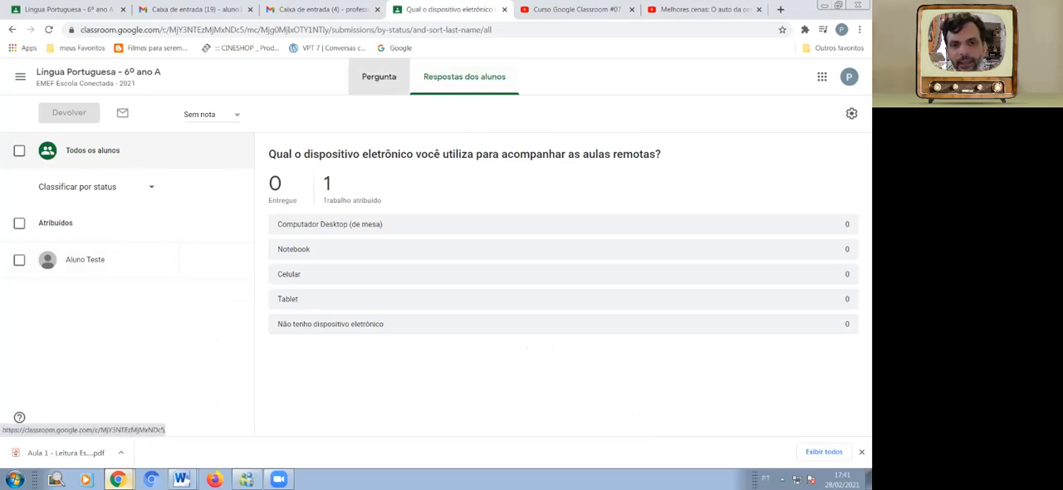
{"action": "left_click", "coordinate": [379, 76]}
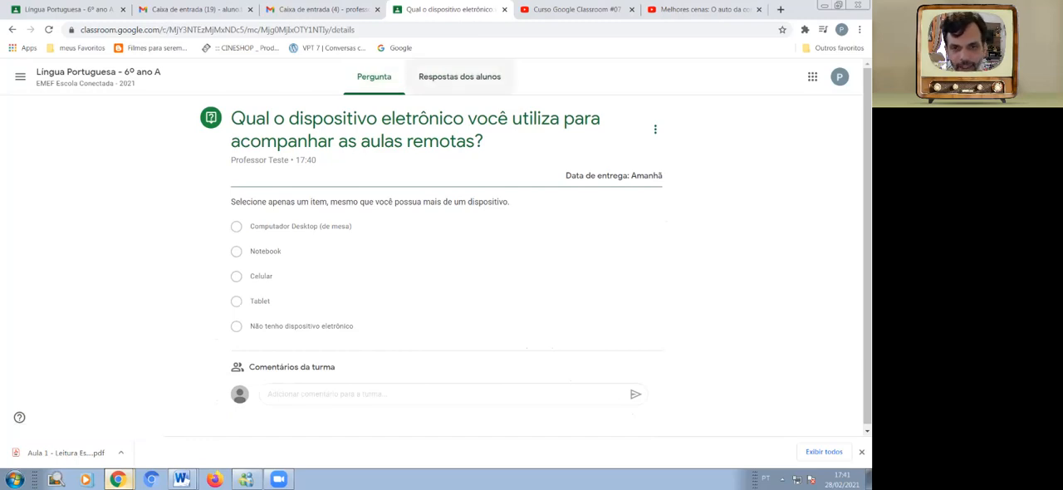
{"action": "left_click", "coordinate": [459, 76]}
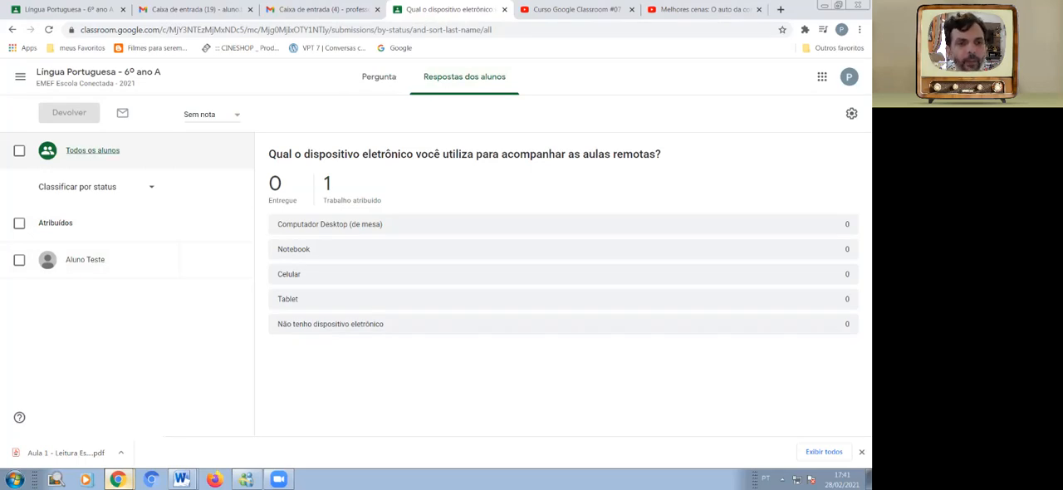
{"action": "left_click", "coordinate": [379, 76]}
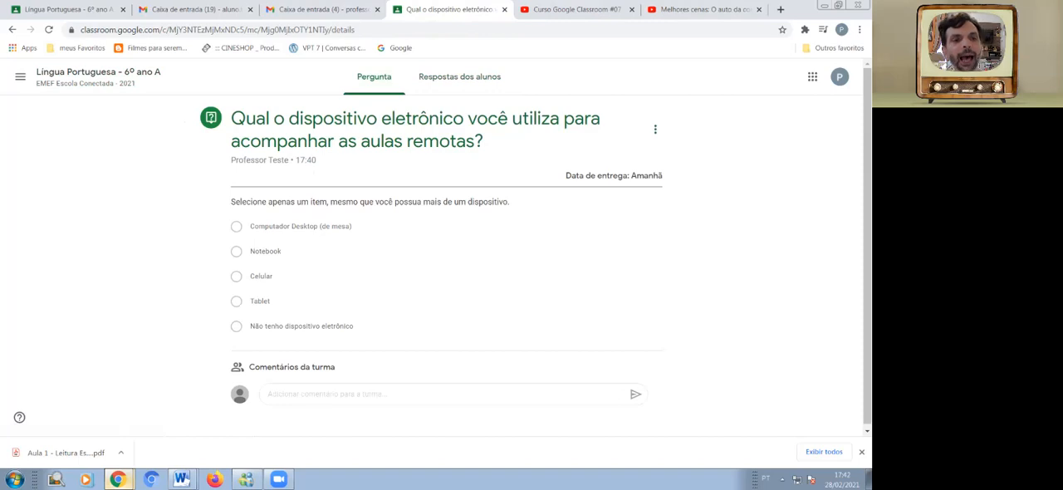
Return to the Língua Portuguesa - 6º ano A activities list and collapse the device question's details.
{"action": "left_click", "coordinate": [98, 72]}
{"action": "left_click", "coordinate": [399, 77]}
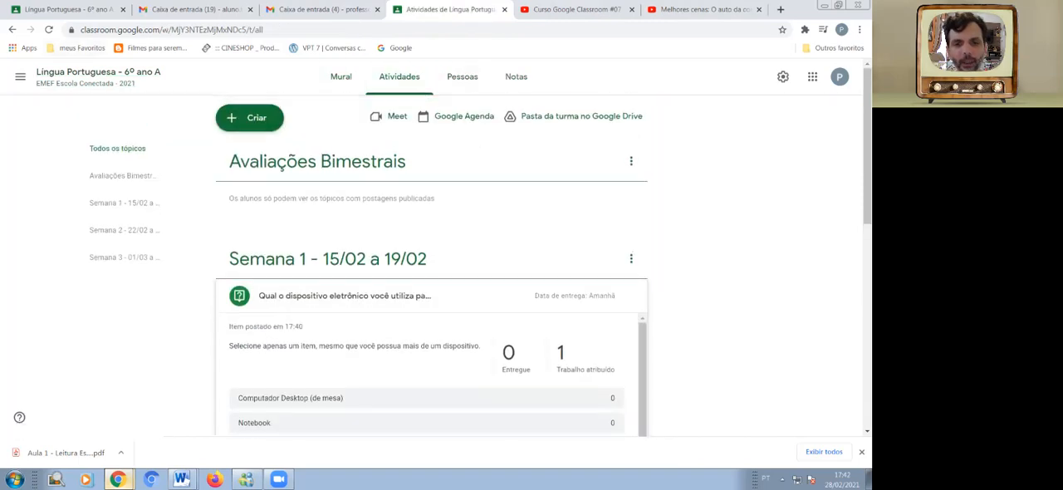
{"action": "left_click", "coordinate": [399, 296]}
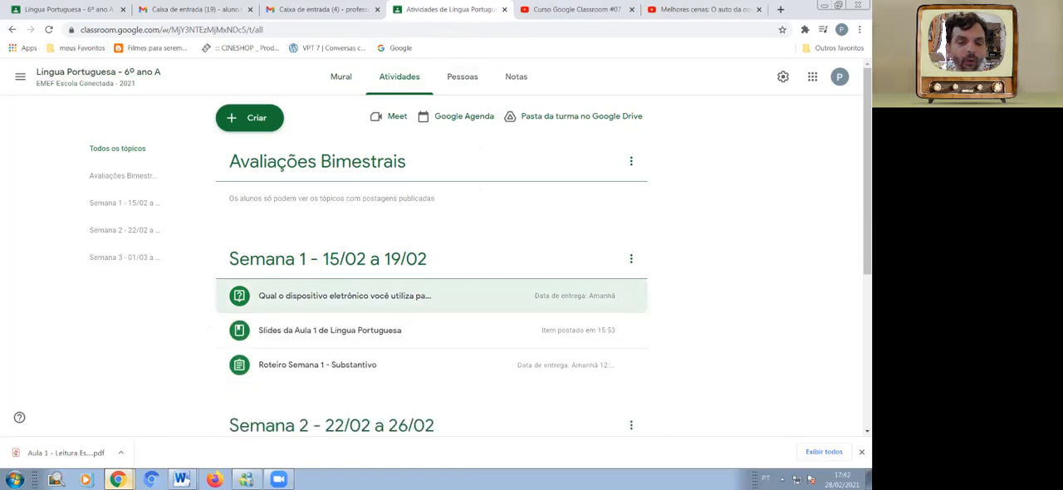